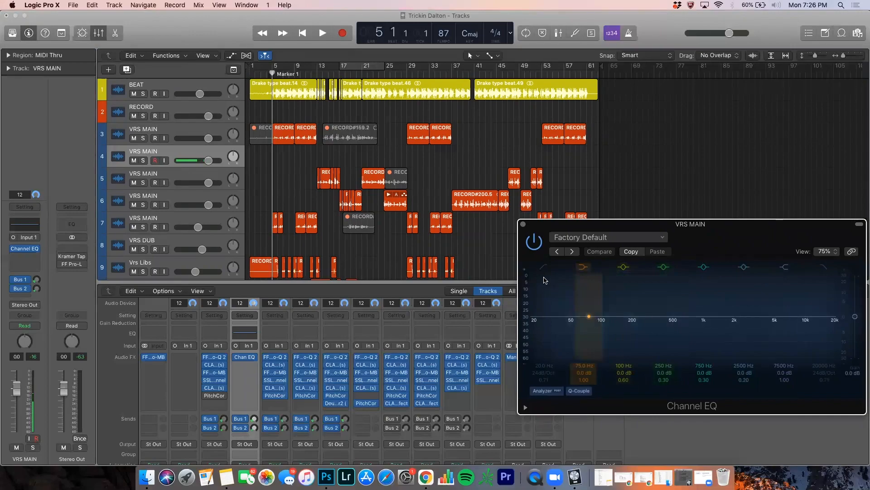
# - Enable the low-cut band on the VRS MAIN Channel EQ and set it to 60 Hz with a 48 dB/Oct slope
pyautogui.click(543, 267)
pyautogui.moveTo(543, 371); pyautogui.dragTo(541, 350)
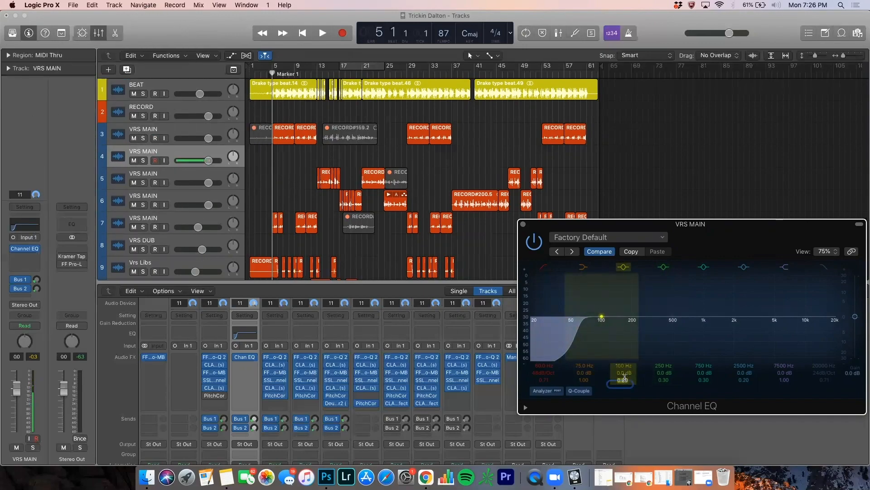
# - Boost the 100 Hz bell band first to +8 dB, then to +10 dB, while narrowing it from Q 2.50 to about 4.60
pyautogui.moveTo(624, 378); pyautogui.dragTo(625, 358)
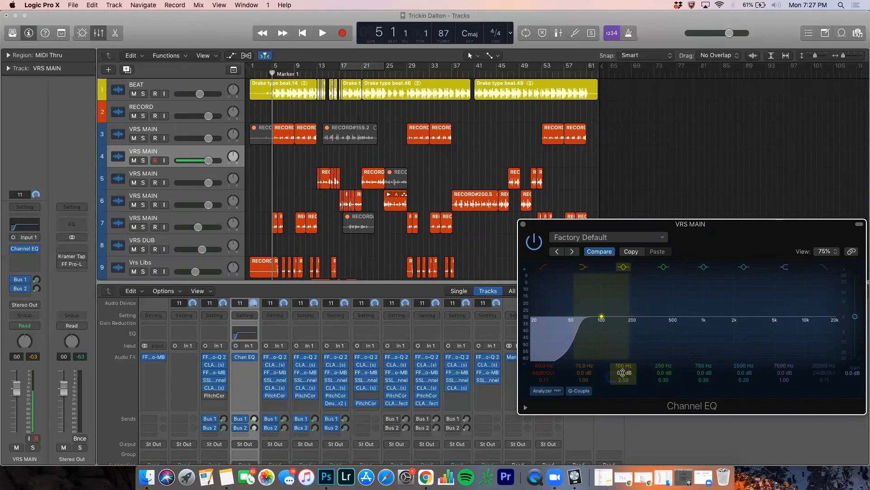
pyautogui.doubleClick(622, 373)
pyautogui.write('8')
pyautogui.press('Return')
pyautogui.doubleClick(624, 373)
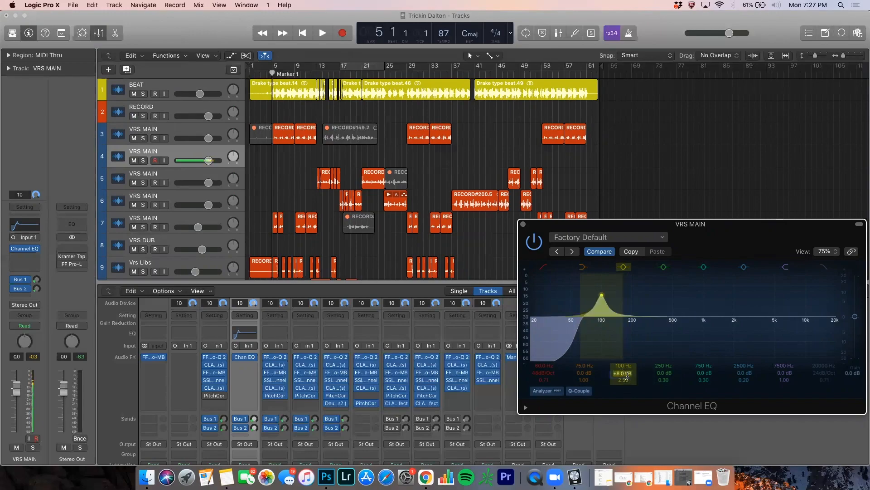
pyautogui.write('10')
pyautogui.press('Return')
pyautogui.click(627, 381)
pyautogui.moveTo(628, 381); pyautogui.dragTo(625, 358)
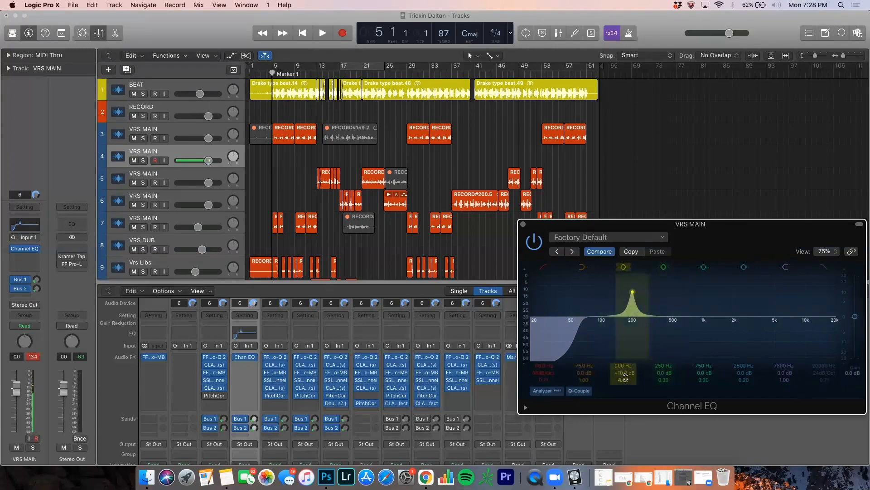
# - Widen the boosted 200 Hz band's curve, then narrow its Q back to about 4.30
pyautogui.moveTo(623, 380); pyautogui.dragTo(629, 335)
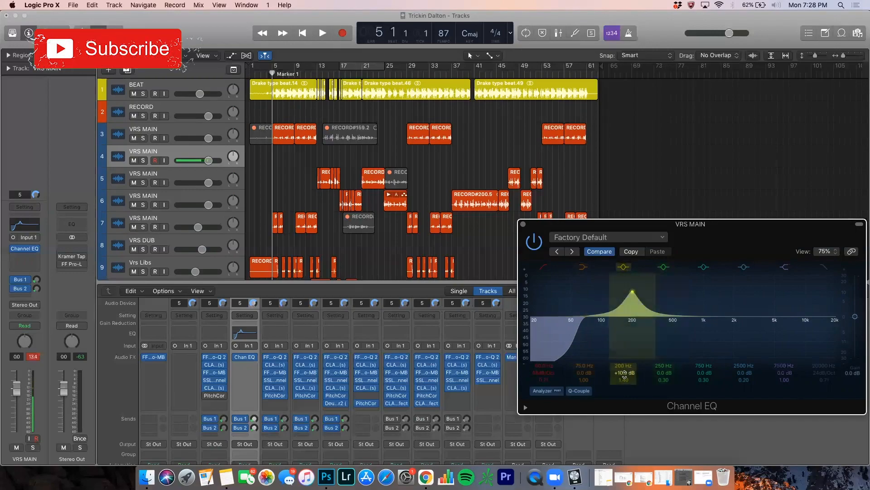
pyautogui.moveTo(625, 374)
pyautogui.mouseDown()
pyautogui.moveTo(624, 355)
pyautogui.moveTo(624, 385)
pyautogui.mouseUp()
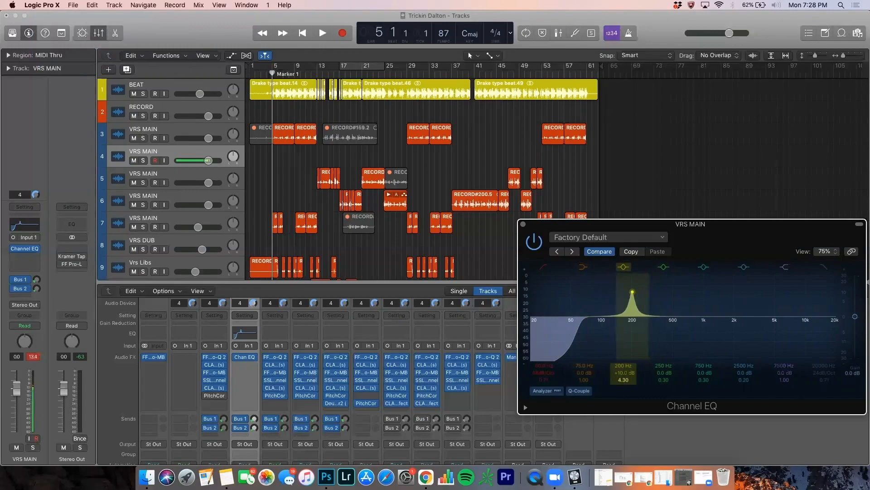
pyautogui.moveTo(624, 384); pyautogui.dragTo(623, 383)
# - Shift the boosted bell band to 198 Hz and widen its Q to 0.68
pyautogui.moveTo(636, 299); pyautogui.dragTo(634, 298)
pyautogui.moveTo(621, 370); pyautogui.dragTo(621, 367)
pyautogui.moveTo(623, 380); pyautogui.dragTo(624, 410)
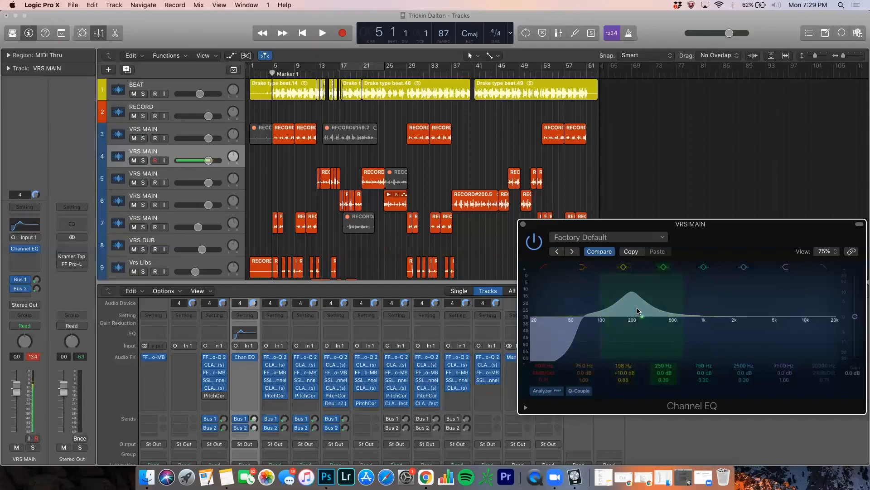
# - Narrow the boosted bell band's Q to 4.50 and move its frequency to 270 Hz
pyautogui.moveTo(632, 292); pyautogui.dragTo(632, 252)
pyautogui.moveTo(624, 380); pyautogui.dragTo(623, 382)
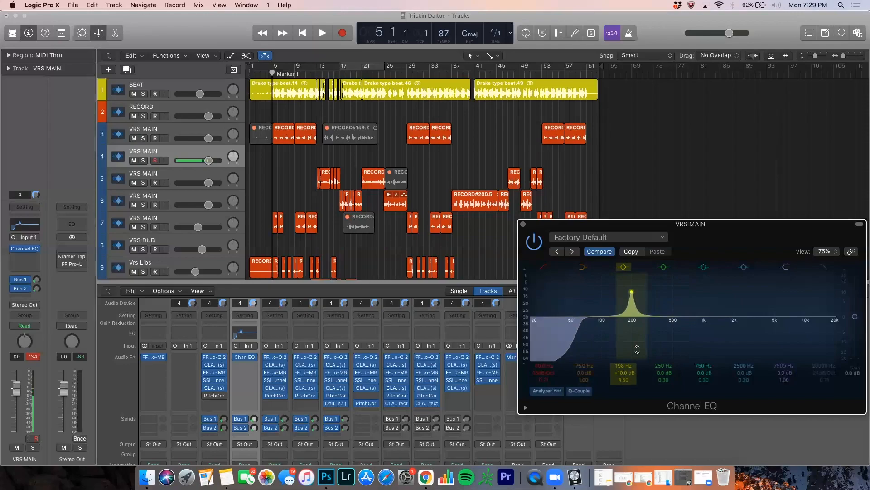
pyautogui.moveTo(621, 365); pyautogui.dragTo(621, 351)
# - Turn the 270 Hz band into a cut of -5 dB and widen its Q to 1.10
pyautogui.doubleClick(623, 372)
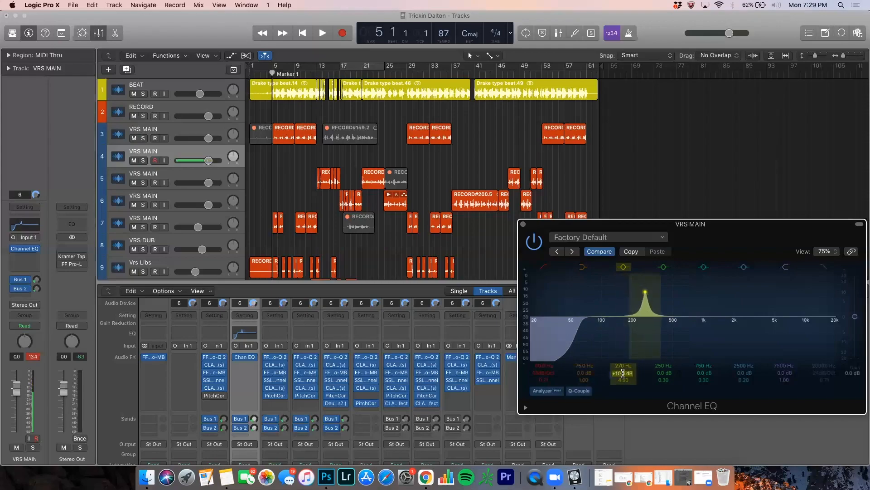
pyautogui.write('-5')
pyautogui.press('Return')
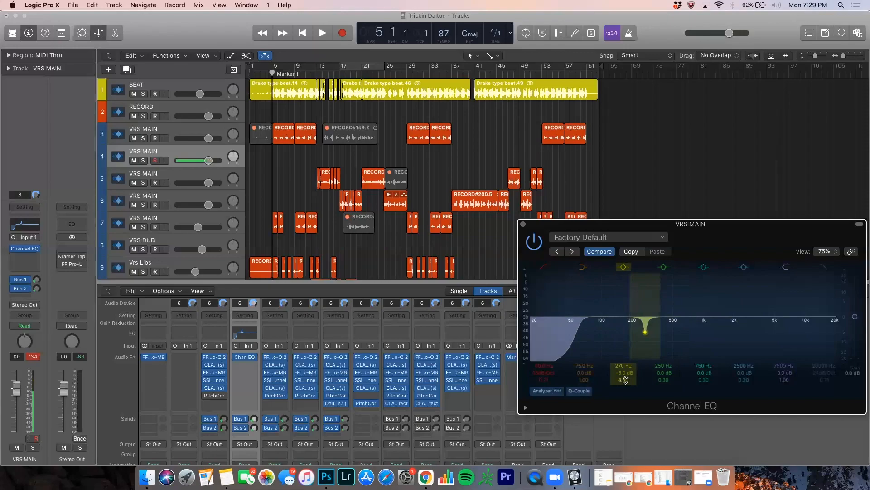
pyautogui.moveTo(625, 380); pyautogui.dragTo(625, 408)
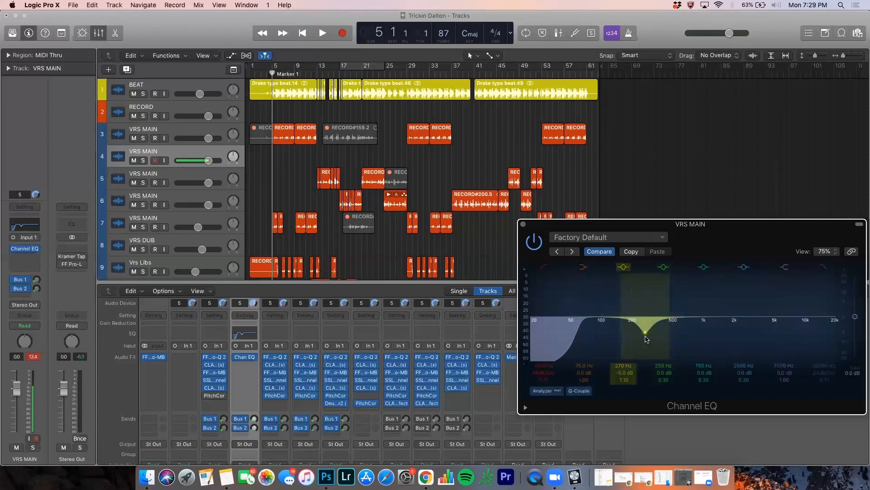
# - Set the 270 Hz band's gain to +10 dB and narrow its Q to about 4.60
pyautogui.moveTo(626, 379); pyautogui.dragTo(626, 384)
pyautogui.moveTo(624, 379); pyautogui.dragTo(624, 369)
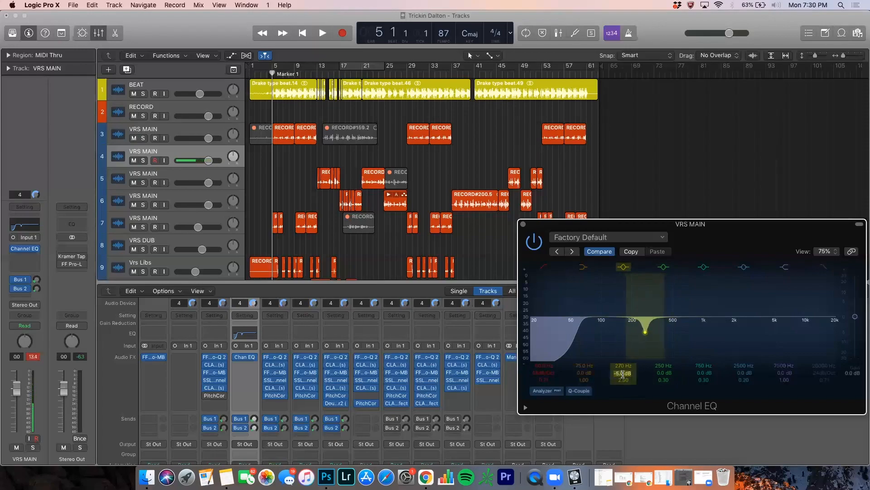
pyautogui.press('Return')
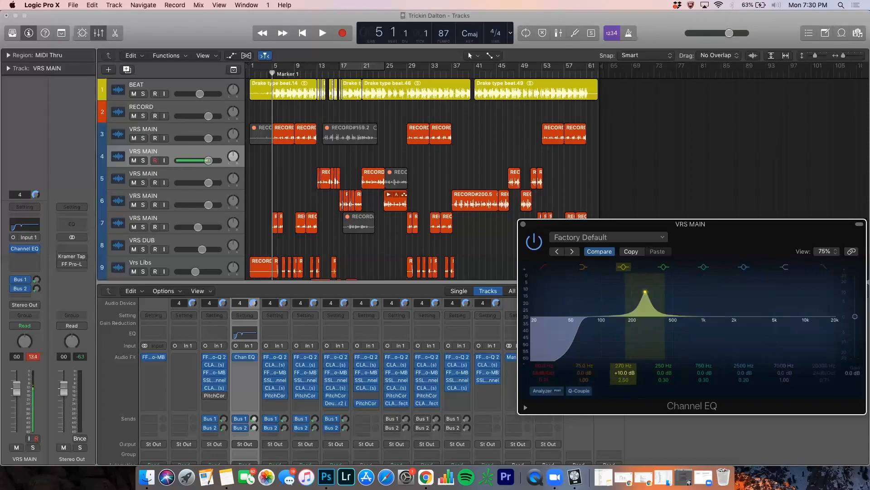
pyautogui.moveTo(624, 380); pyautogui.dragTo(624, 373)
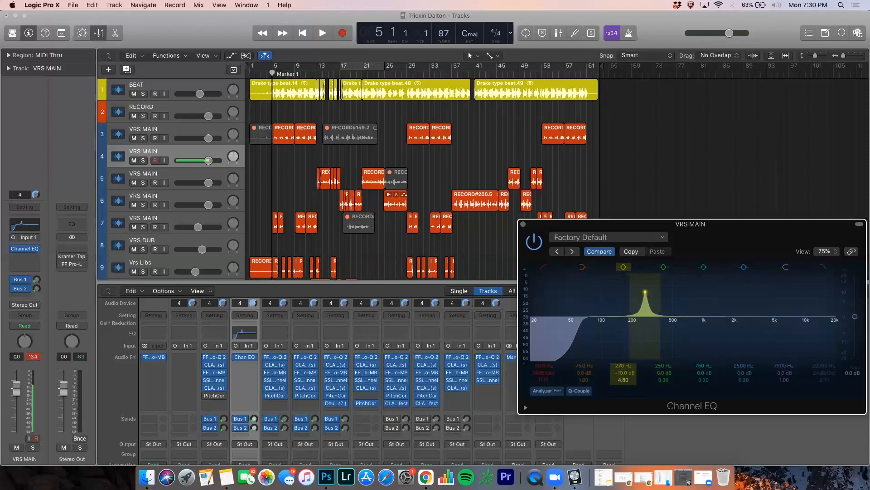
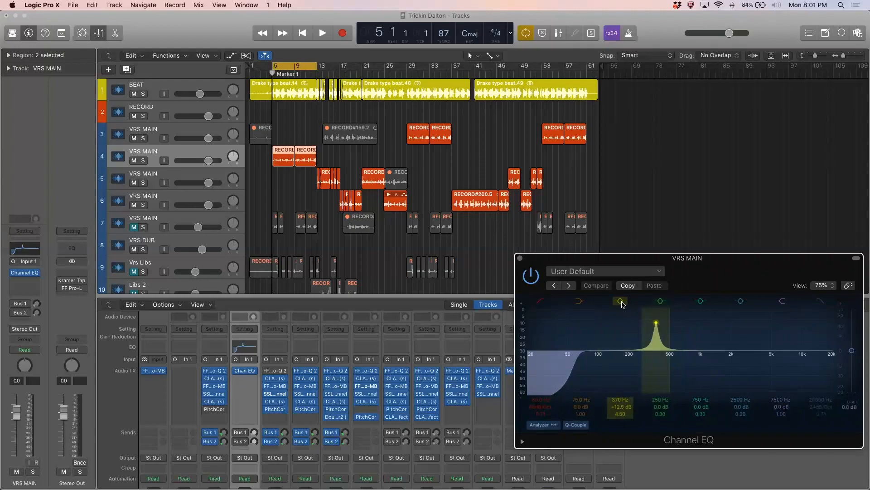
# - Switch the boosted 370 Hz band off and on repeatedly to compare the vocal with and without it
pyautogui.click(621, 301)
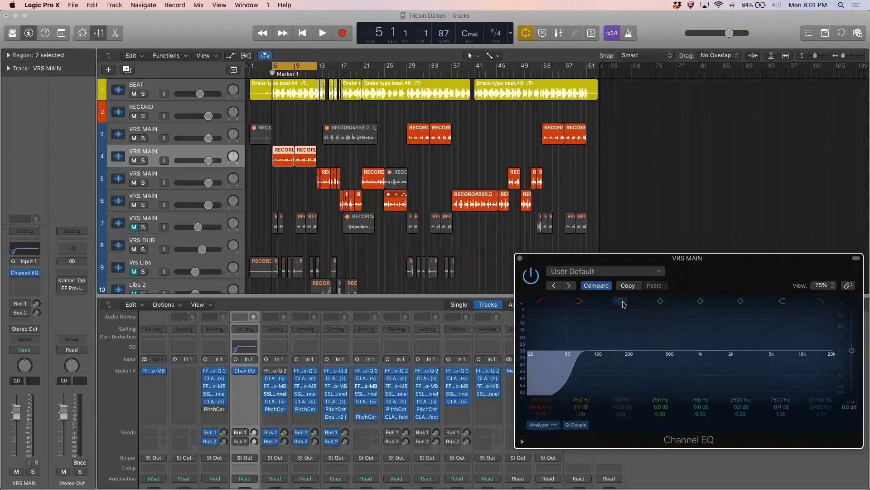
pyautogui.click(621, 302)
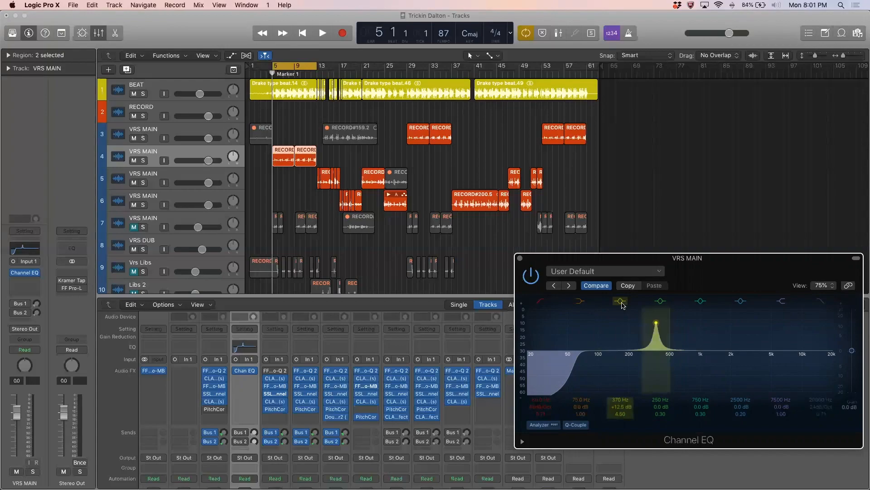
pyautogui.click(621, 301)
pyautogui.click(621, 301)
pyautogui.click(621, 302)
pyautogui.click(622, 302)
pyautogui.click(622, 302)
pyautogui.click(622, 301)
pyautogui.click(622, 301)
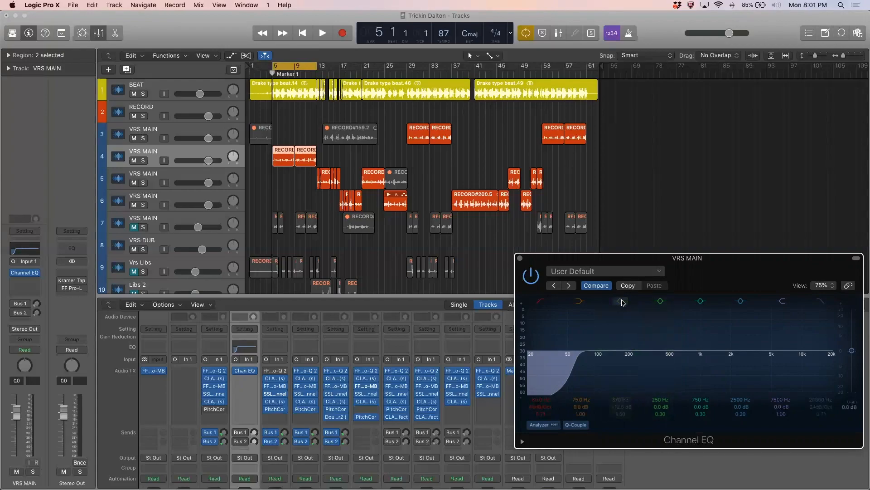
pyautogui.click(622, 302)
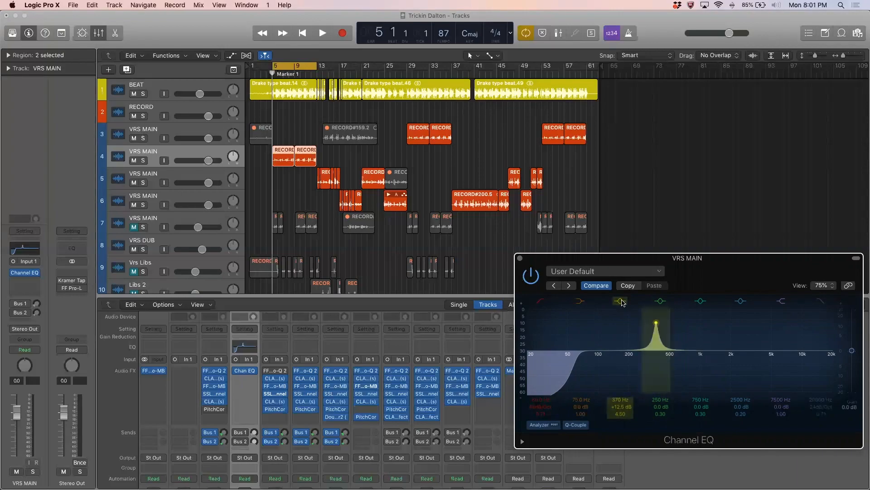
pyautogui.click(621, 301)
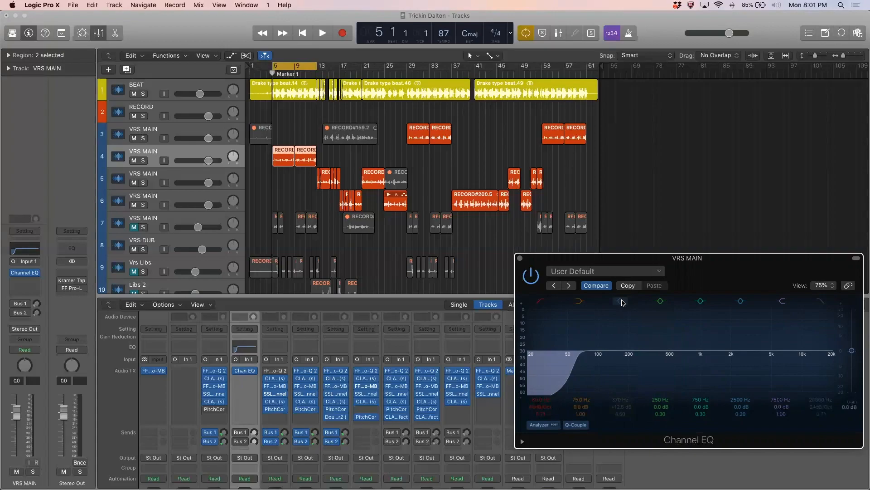
pyautogui.click(621, 302)
pyautogui.click(621, 301)
pyautogui.click(621, 301)
pyautogui.click(621, 301)
pyautogui.click(621, 302)
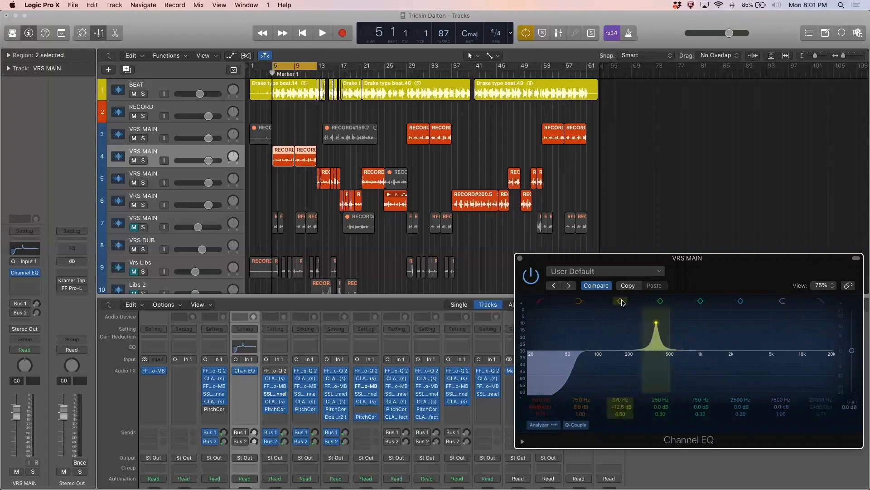
pyautogui.click(622, 303)
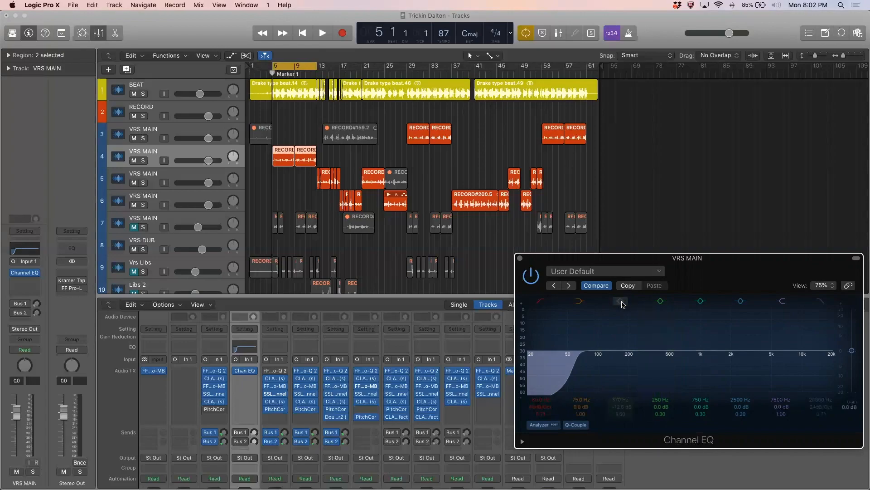
pyautogui.click(622, 302)
pyautogui.click(622, 302)
pyautogui.click(622, 302)
pyautogui.click(622, 302)
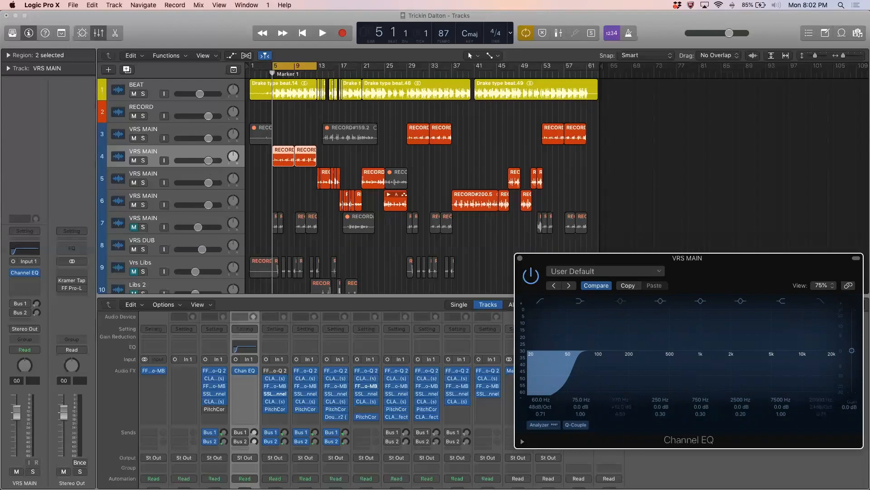
# - Bring the Channel EQ back into focus and re-enable the 370 Hz bell band
pyautogui.press('super+Tab')
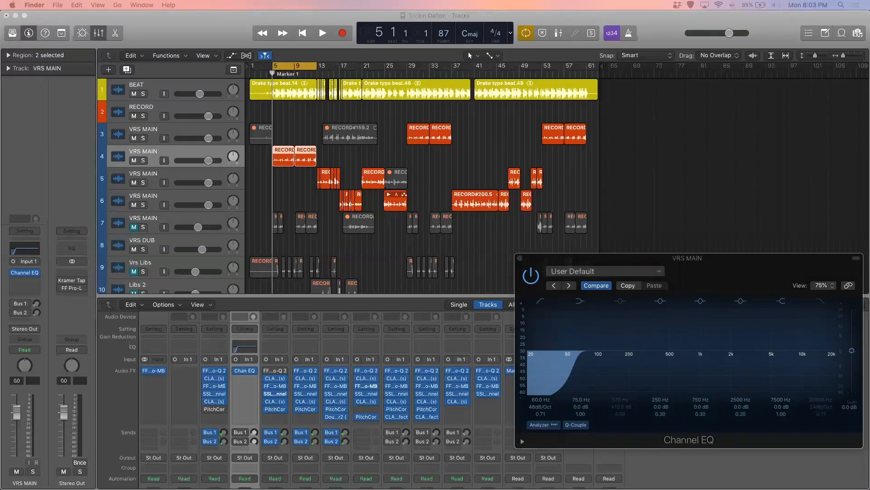
pyautogui.click(603, 307)
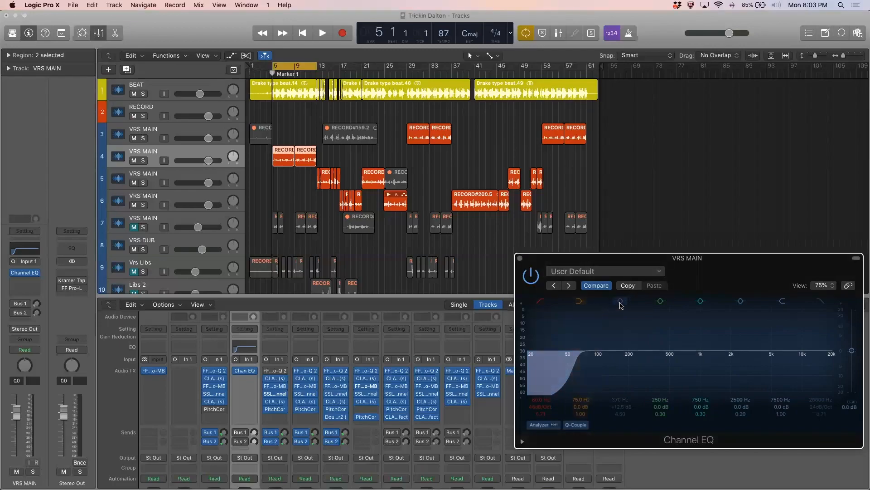
pyautogui.click(621, 301)
# - Reposition the Channel EQ plug-in window slightly above its original place over the mixer
pyautogui.moveTo(700, 258); pyautogui.dragTo(703, 293)
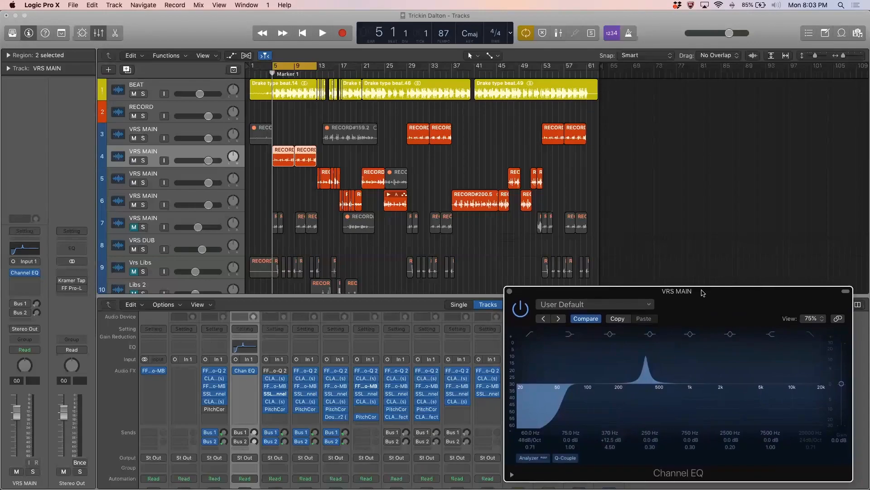
pyautogui.moveTo(702, 292); pyautogui.dragTo(701, 293)
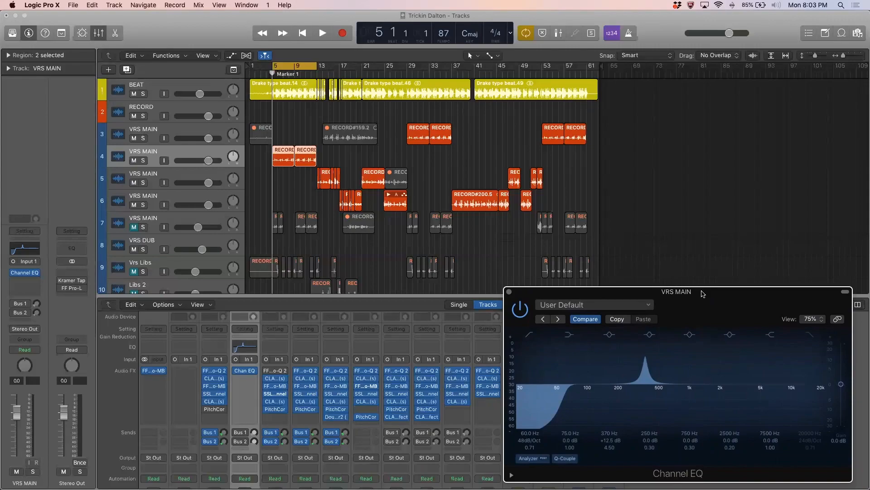
pyautogui.moveTo(702, 293); pyautogui.dragTo(710, 248)
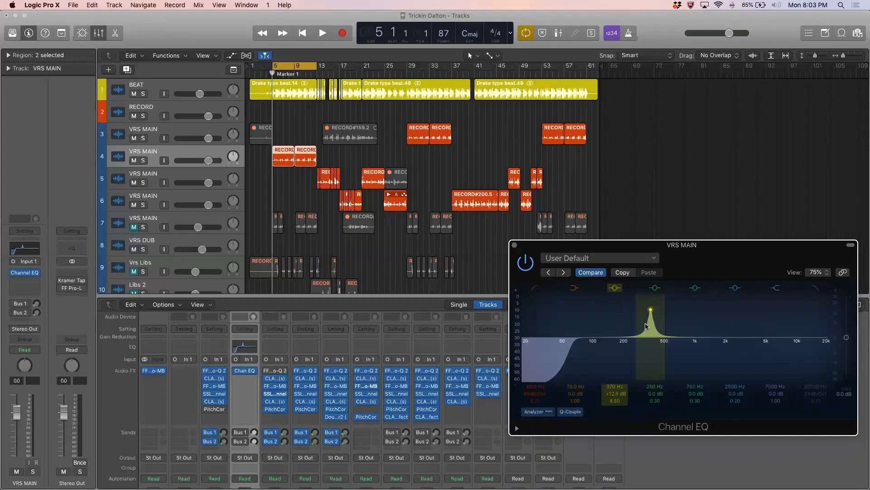
pyautogui.moveTo(705, 253); pyautogui.dragTo(706, 261)
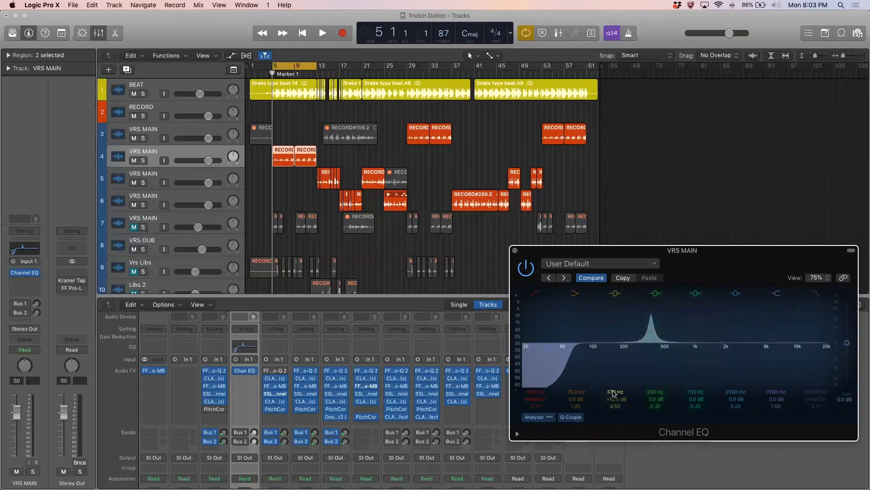
# - Sweep the boosted band to 360 Hz, 300 Hz, 450 Hz and back to about 300 Hz, then close the Channel EQ
pyautogui.moveTo(613, 393); pyautogui.dragTo(613, 395)
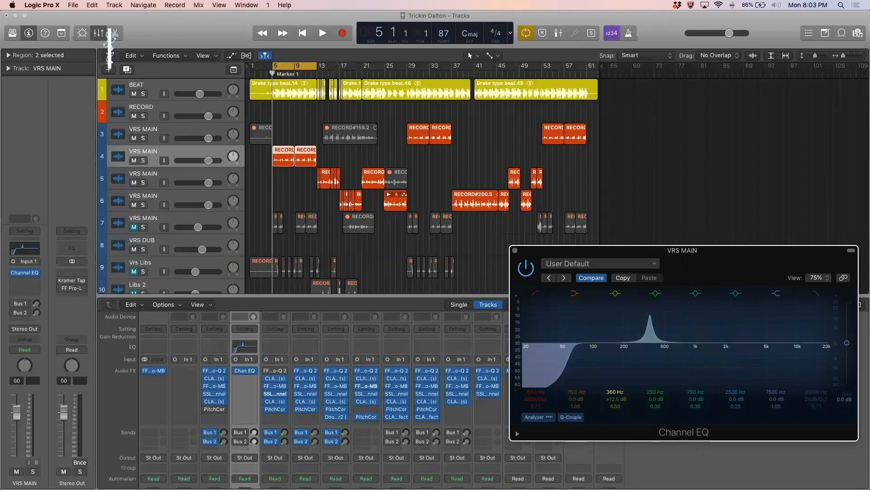
pyautogui.moveTo(613, 395); pyautogui.dragTo(613, 403)
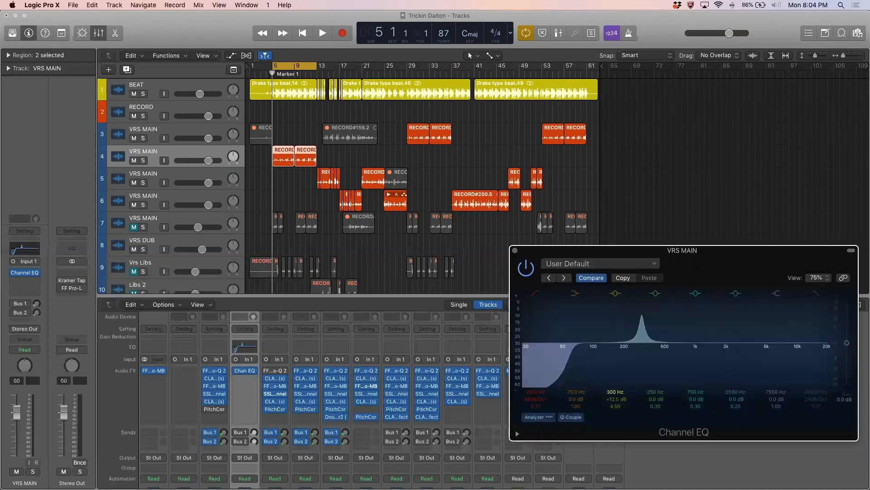
pyautogui.moveTo(613, 403); pyautogui.dragTo(612, 389)
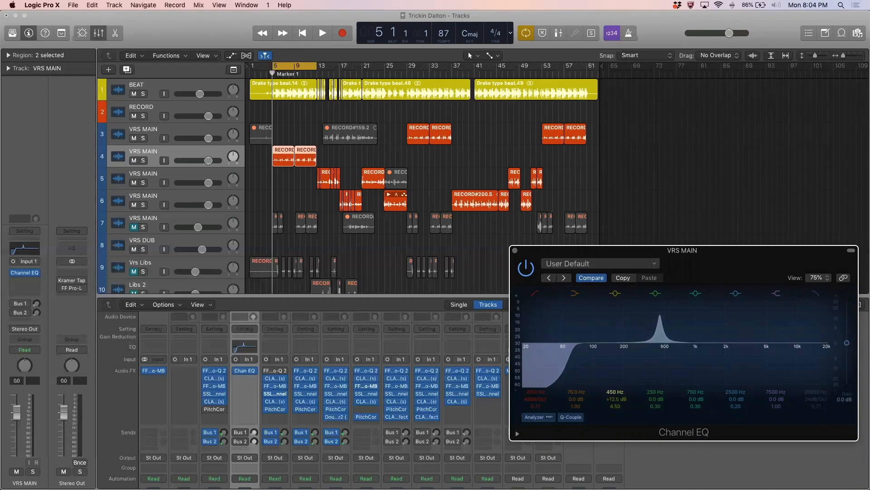
pyautogui.moveTo(613, 390); pyautogui.dragTo(613, 400)
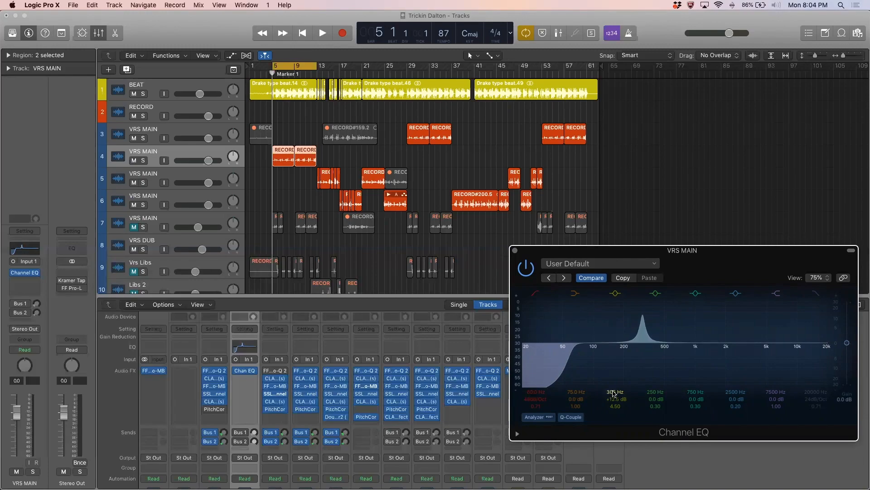
pyautogui.moveTo(613, 393); pyautogui.dragTo(613, 391)
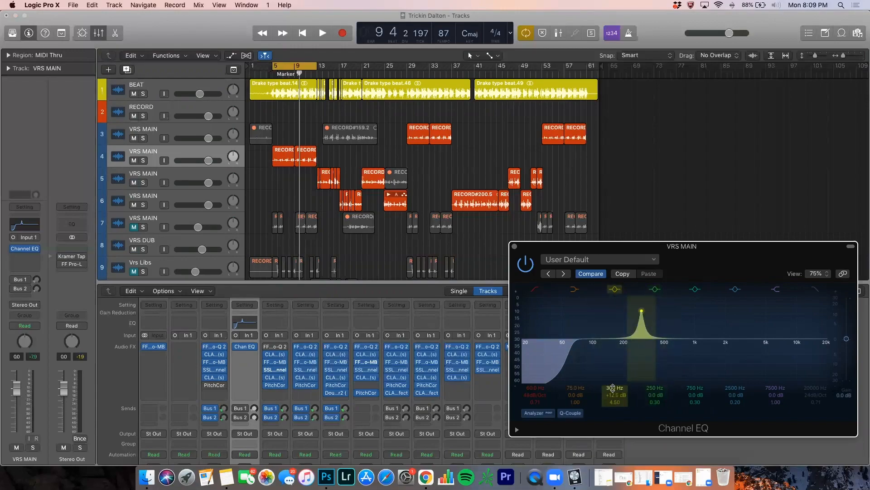
pyautogui.click(515, 247)
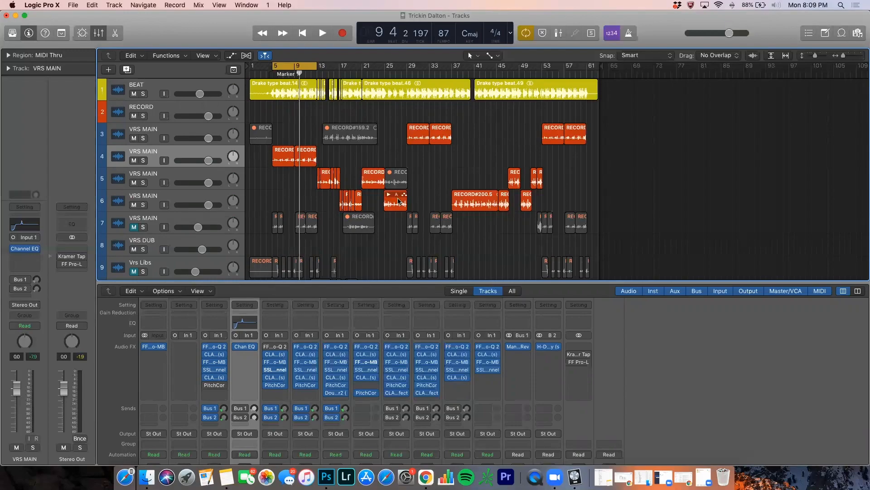
# - Reopen the Channel EQ on the VRS MAIN channel and set its 250 Hz bell band to 186 Hz, +10 dB gain and Q 5
pyautogui.click(244, 346)
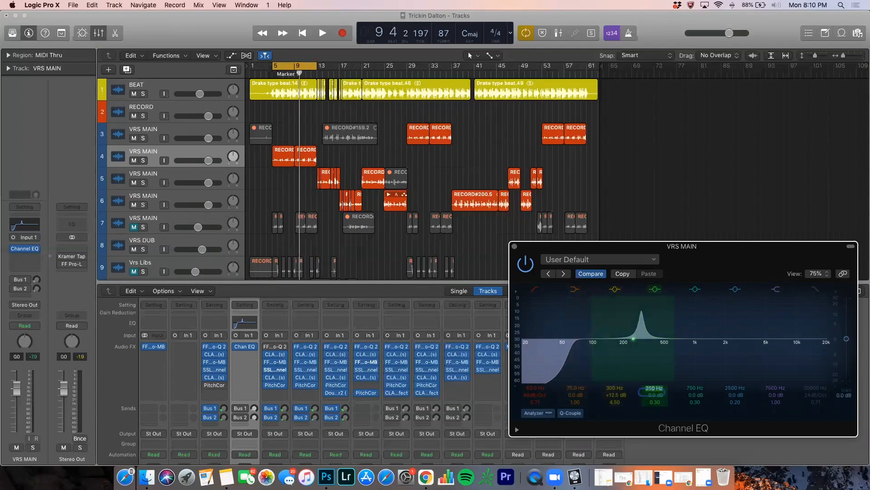
pyautogui.moveTo(642, 390)
pyautogui.mouseDown()
pyautogui.moveTo(676, 399)
pyautogui.moveTo(658, 390)
pyautogui.mouseUp()
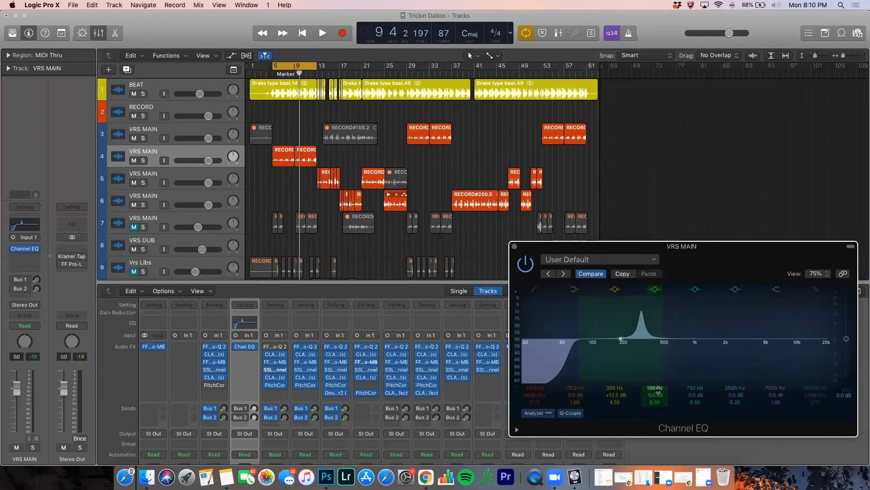
pyautogui.doubleClick(656, 388)
pyautogui.write('186')
pyautogui.press('Return')
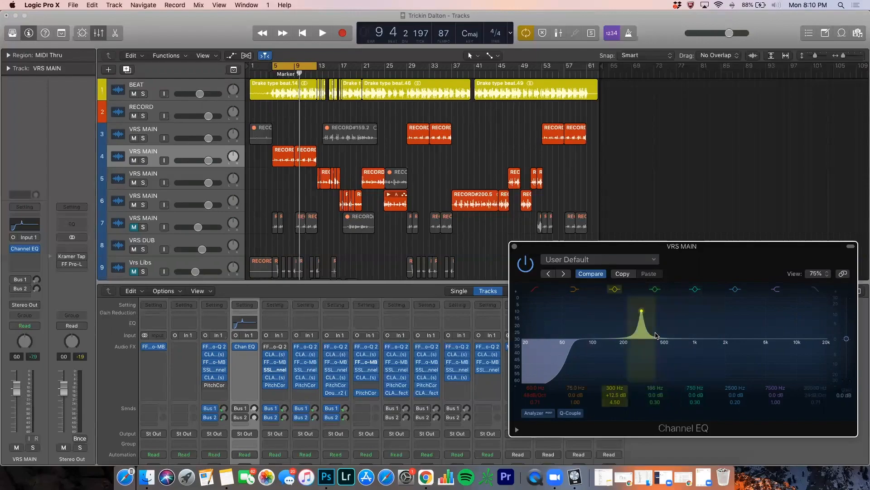
pyautogui.doubleClick(654, 395)
pyautogui.write('10')
pyautogui.press('Return')
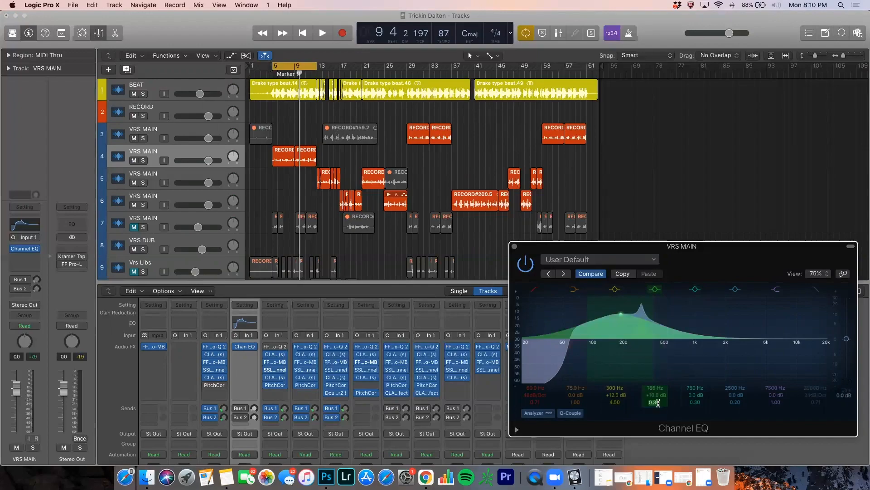
pyautogui.write('5')
pyautogui.press('Return')
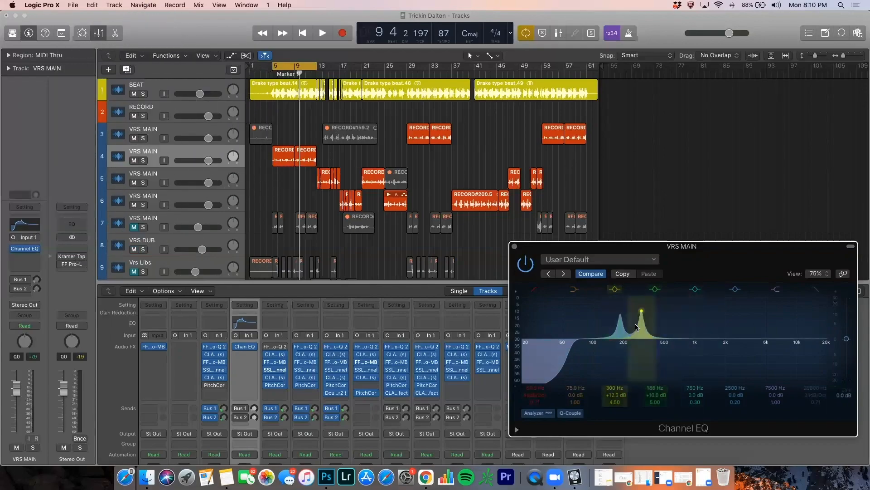
# - Disable the 300 Hz band and briefly play the vocal with only the 186 Hz boost
pyautogui.click(616, 290)
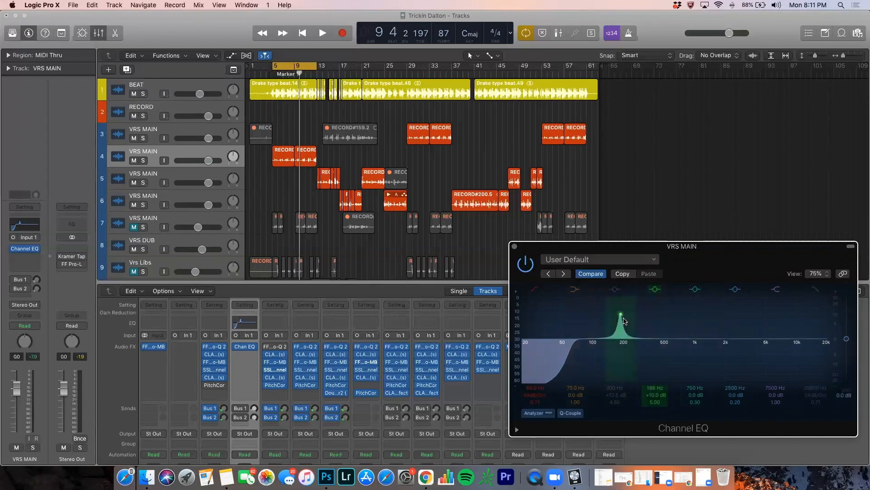
pyautogui.press('space')
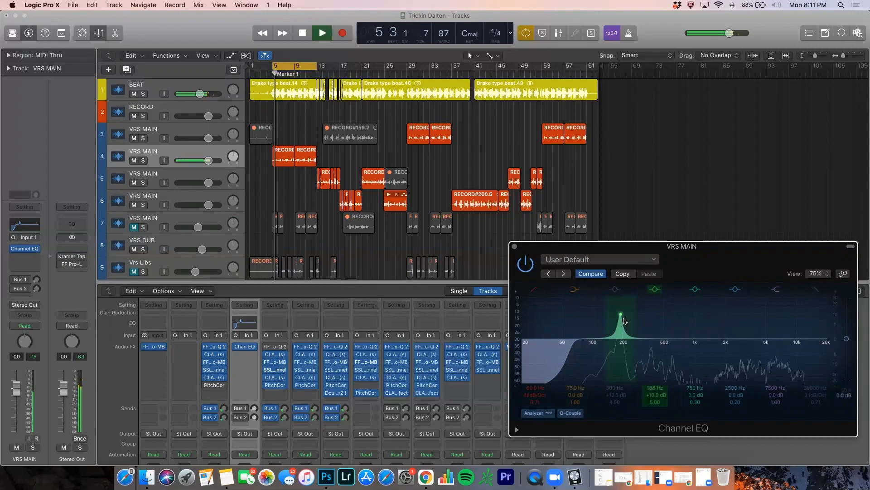
pyautogui.press('space')
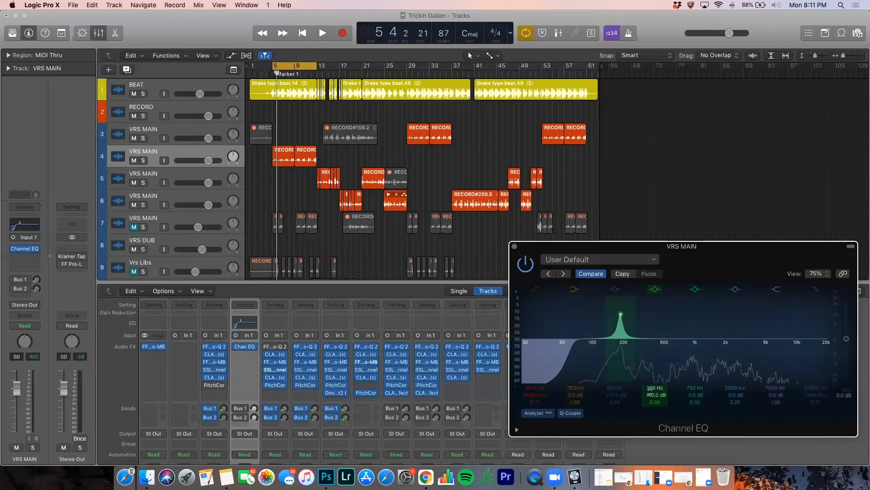
# - Cut the 186 Hz band to -5 dB and play the vocal to hear the cut
pyautogui.moveTo(655, 395); pyautogui.dragTo(655, 417)
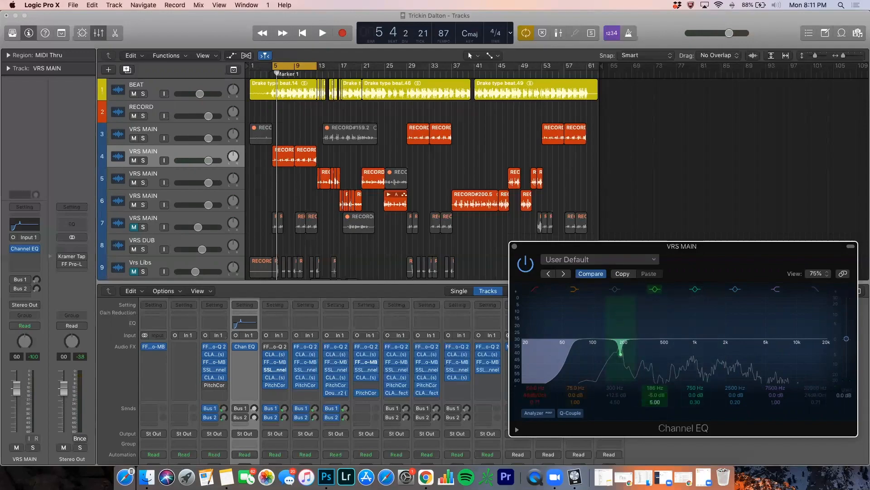
pyautogui.press('space')
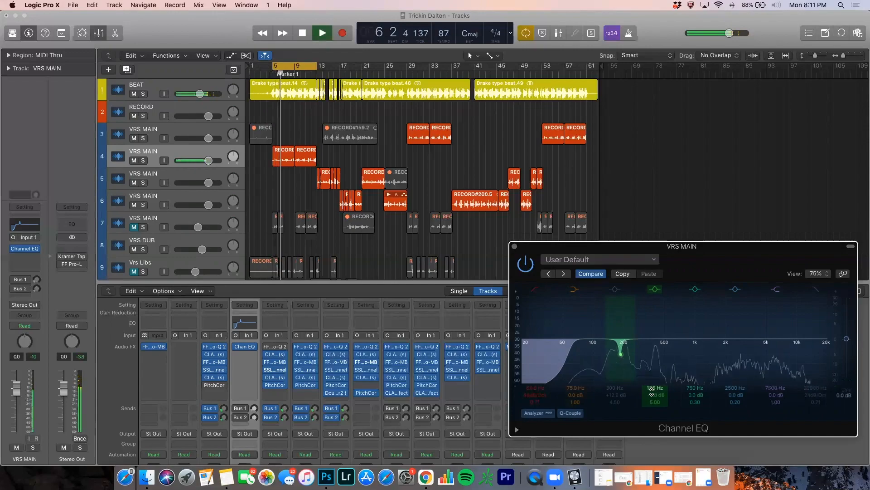
pyautogui.press('space')
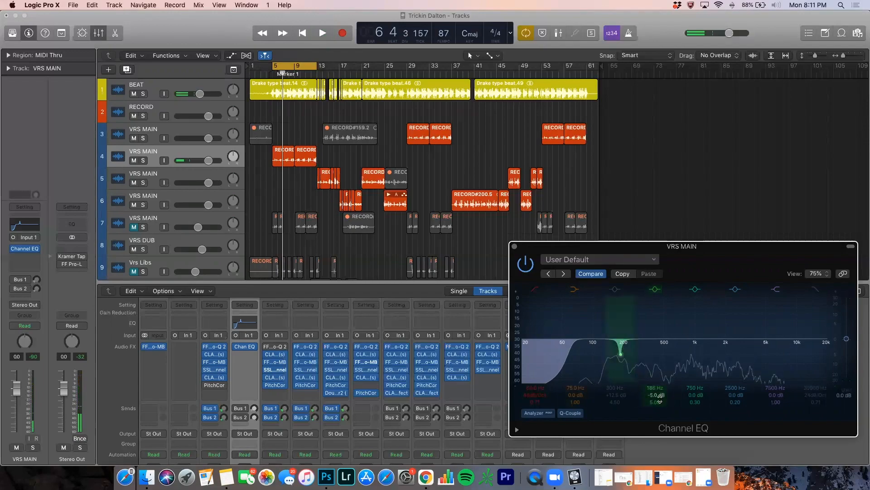
# - Set the 186 Hz band's Q to 2.60 and gain to +12 dB, and shift it to 196 Hz during playback
pyautogui.moveTo(655, 402); pyautogui.dragTo(655, 407)
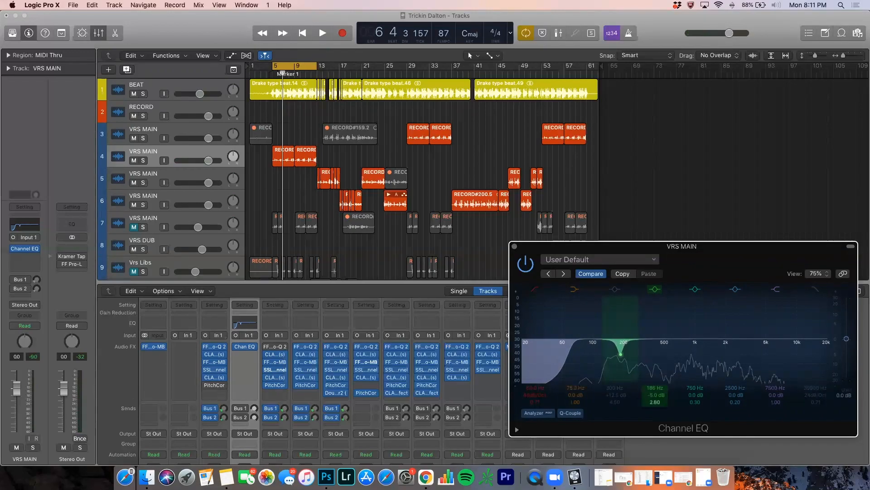
pyautogui.doubleClick(656, 395)
pyautogui.write('12')
pyautogui.press('Return')
pyautogui.press('space')
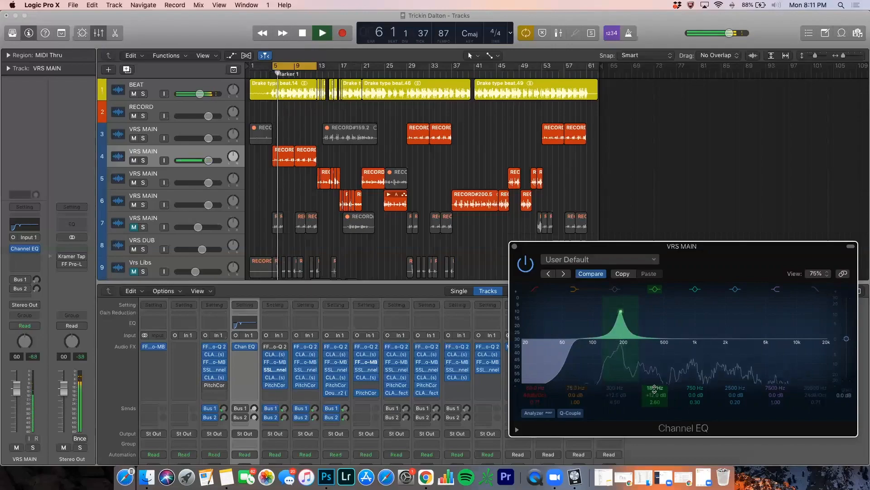
pyautogui.moveTo(656, 389); pyautogui.dragTo(655, 386)
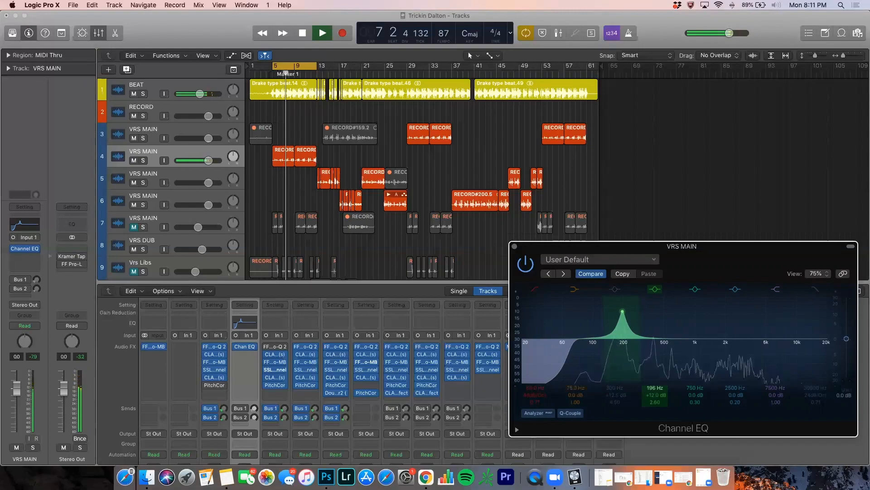
pyautogui.press('space')
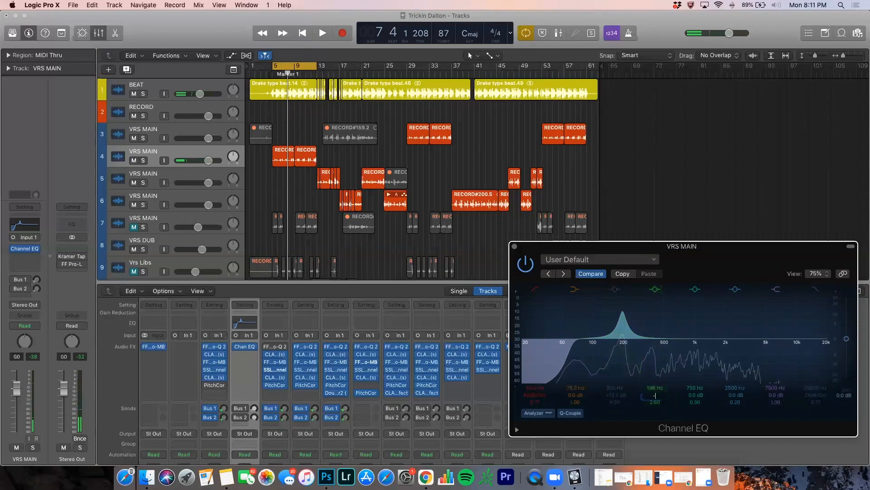
# - Cut the 196 Hz band to -5 dB with a Q of 2.50 and play the vocal to check it
pyautogui.moveTo(659, 395); pyautogui.dragTo(666, 402)
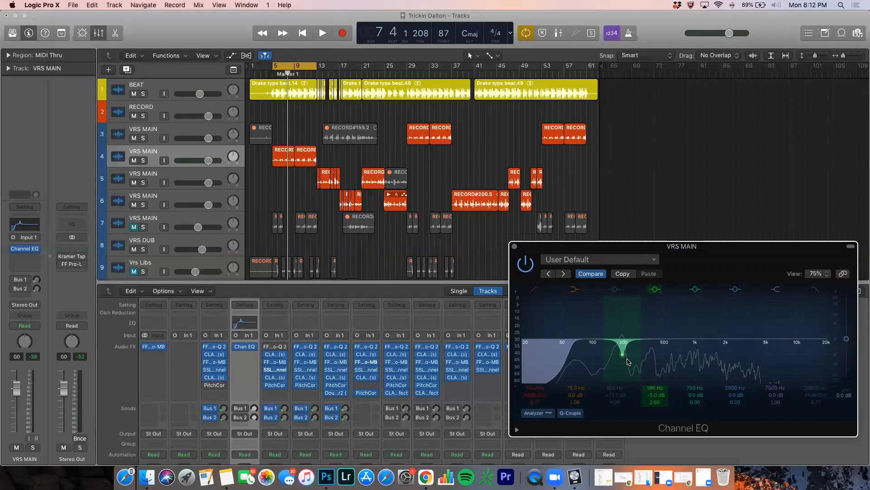
pyautogui.moveTo(655, 402); pyautogui.dragTo(655, 399)
pyautogui.press('space')
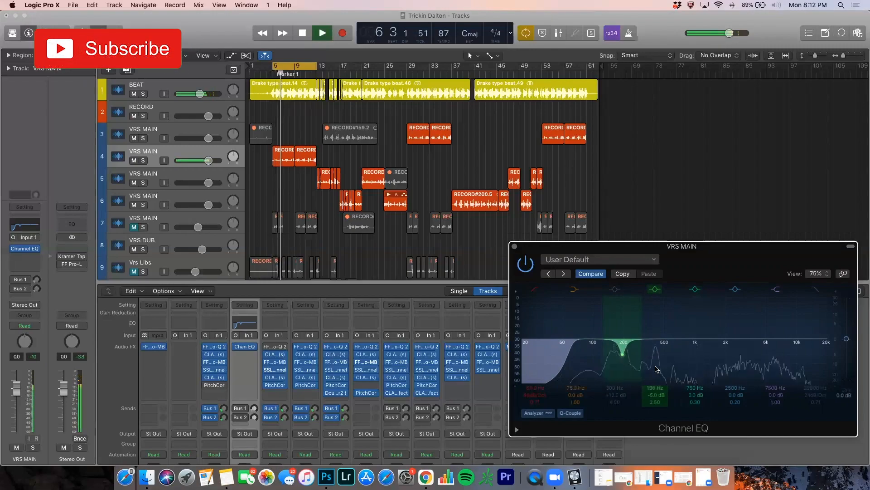
pyautogui.press('space')
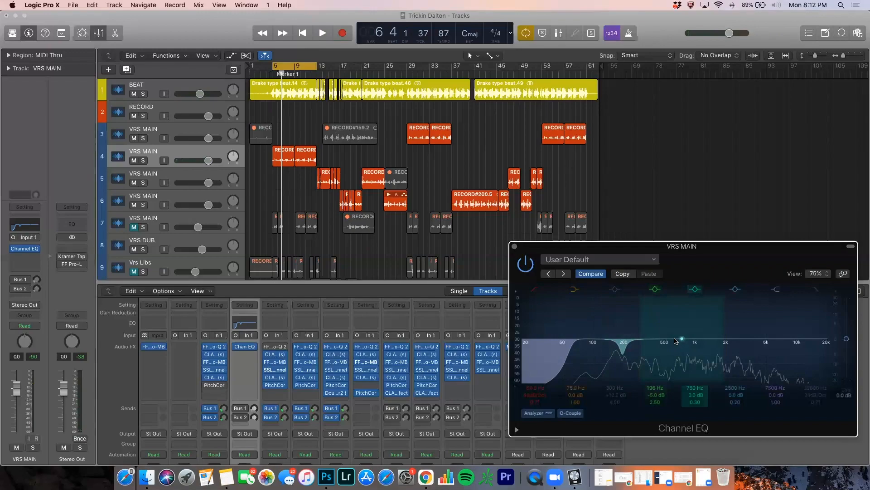
# - Re-enable the boosted 300 Hz band beside the 196 Hz cut
pyautogui.click(615, 289)
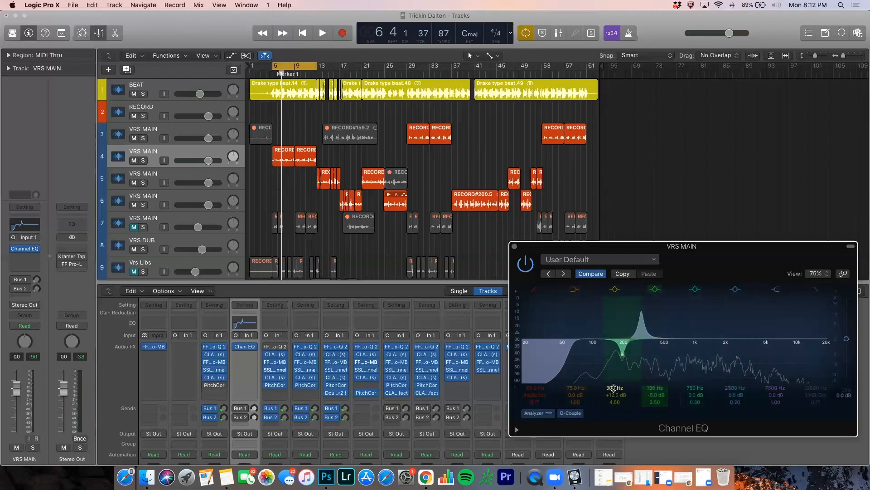
pyautogui.moveTo(614, 387)
pyautogui.mouseDown()
pyautogui.moveTo(614, 373)
pyautogui.moveTo(613, 389)
pyautogui.mouseUp()
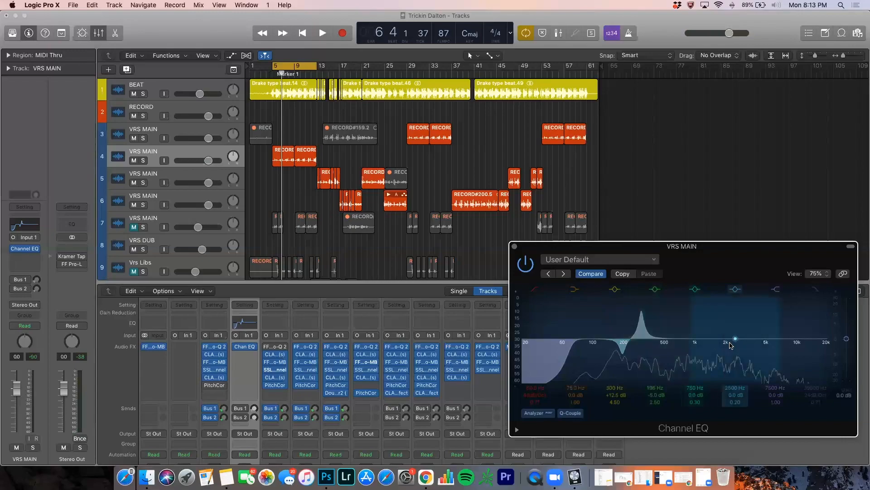
# - Try a wide +15.5 dB boost at 3000 Hz with a high-shelf cut at 3400 Hz, and switch both bands off
pyautogui.moveTo(730, 345); pyautogui.dragTo(740, 311)
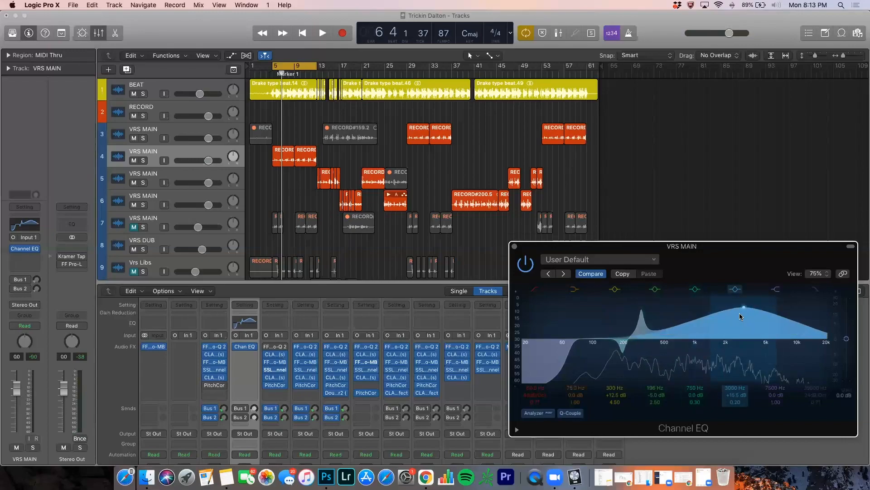
pyautogui.click(779, 289)
pyautogui.moveTo(790, 341); pyautogui.dragTo(753, 361)
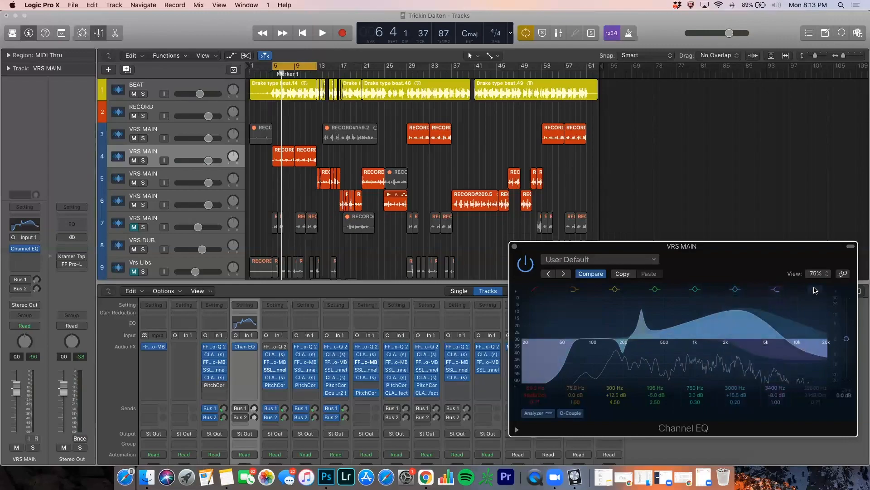
pyautogui.click(776, 289)
pyautogui.click(740, 291)
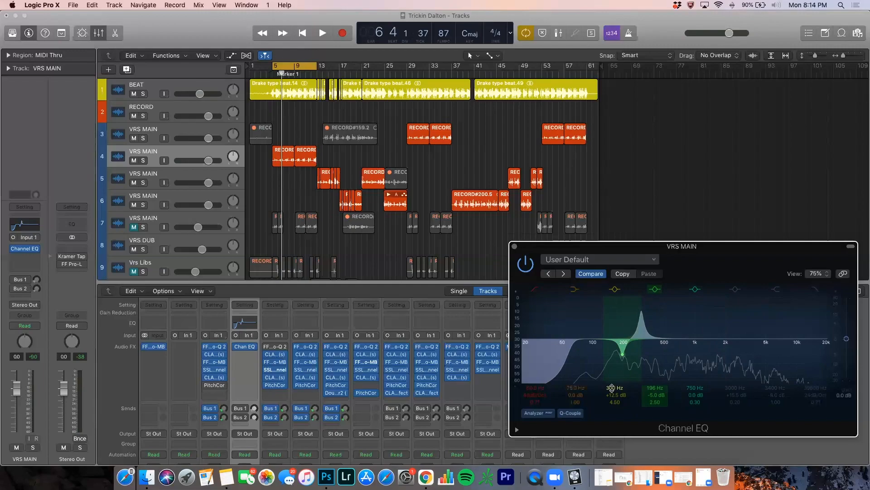
# - Sweep the narrow boosted band up to 350 Hz and back down to 300 Hz
pyautogui.moveTo(612, 387); pyautogui.dragTo(612, 390)
pyautogui.moveTo(611, 390)
pyautogui.mouseDown()
pyautogui.moveTo(612, 364)
pyautogui.moveTo(612, 374)
pyautogui.mouseUp()
pyautogui.moveTo(615, 388); pyautogui.dragTo(615, 387)
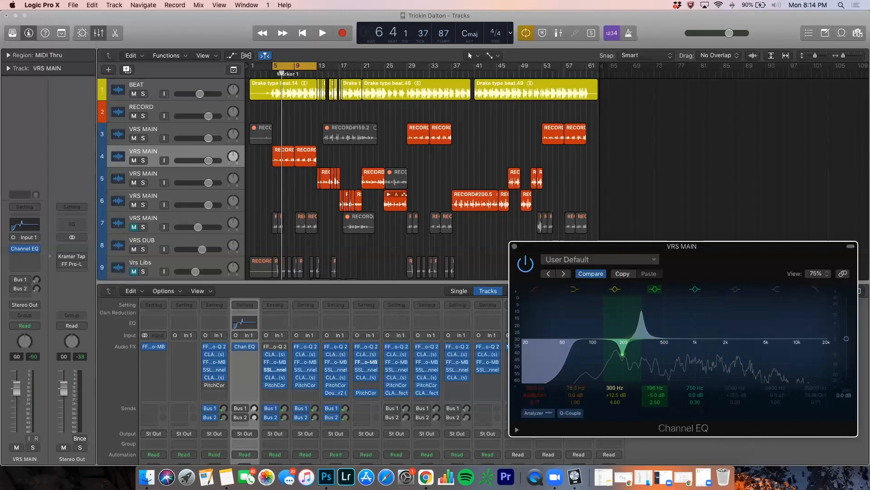
pyautogui.moveTo(615, 387); pyautogui.dragTo(615, 385)
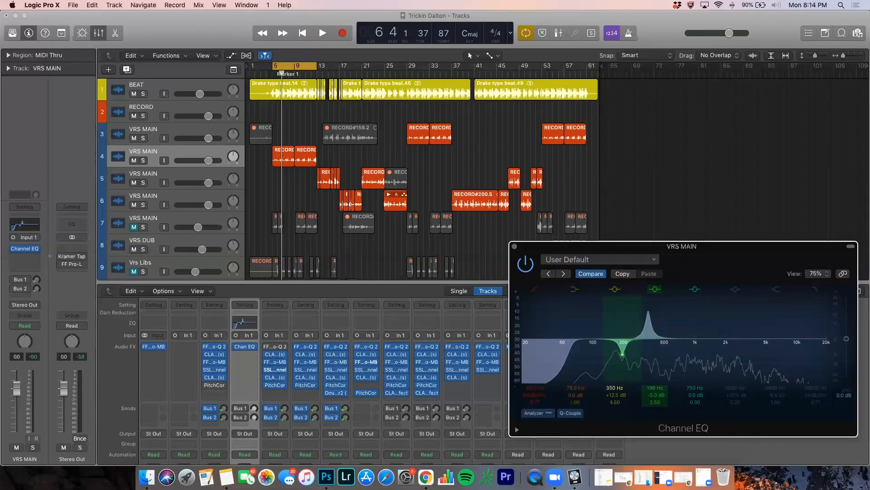
pyautogui.moveTo(615, 385); pyautogui.dragTo(614, 386)
pyautogui.moveTo(614, 392); pyautogui.dragTo(614, 390)
pyautogui.moveTo(611, 388); pyautogui.dragTo(611, 396)
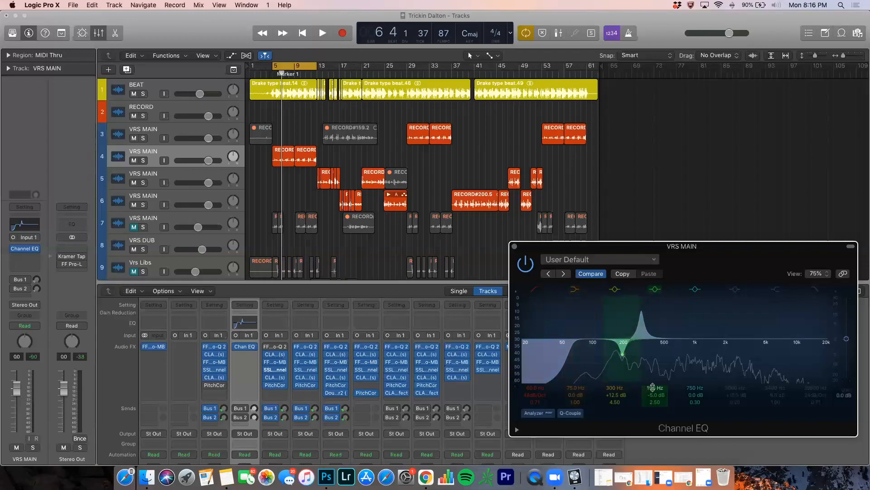
# - Set the boosted 300 Hz band's frequency to 340 Hz and play the vocal to listen for the resonance
pyautogui.doubleClick(612, 388)
pyautogui.write('340')
pyautogui.press('Return')
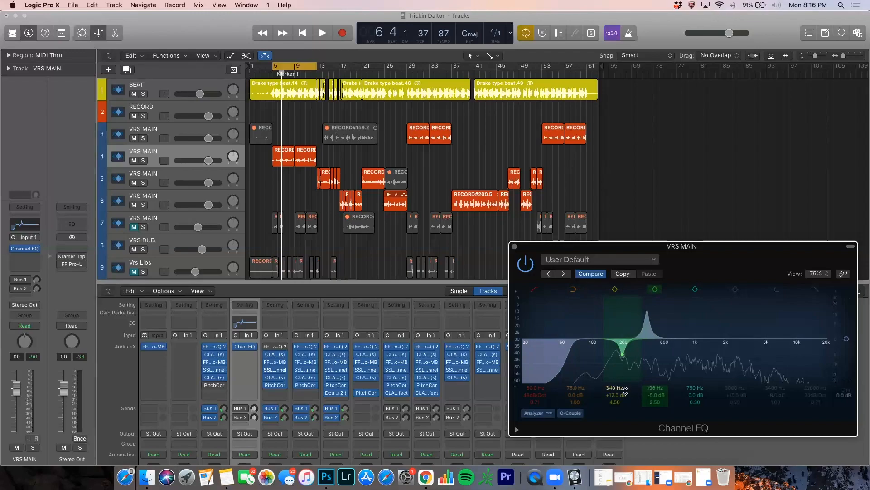
pyautogui.press('space')
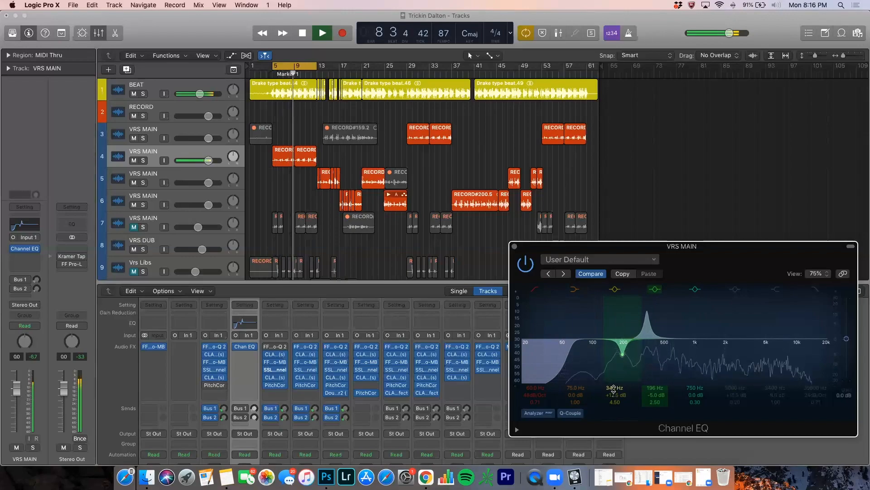
pyautogui.press('space')
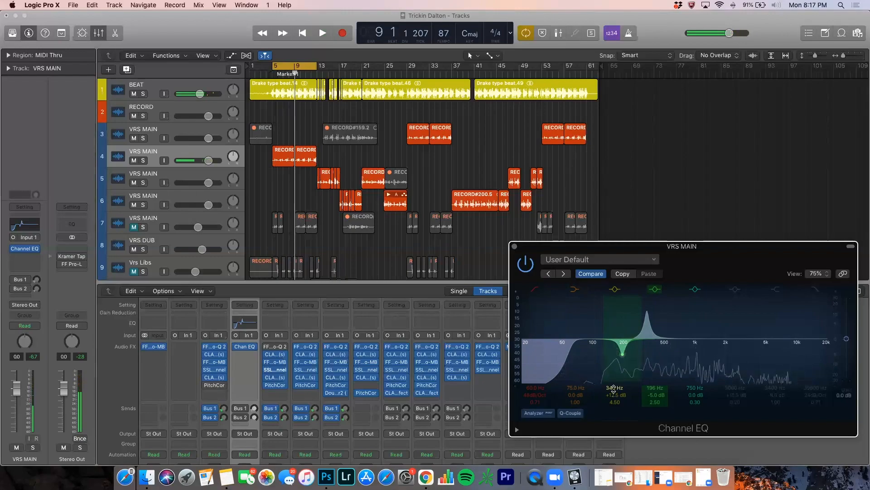
# - Compare the boost at about 425 Hz during playback and return the band to 340 Hz
pyautogui.moveTo(613, 387); pyautogui.dragTo(613, 364)
pyautogui.press('space')
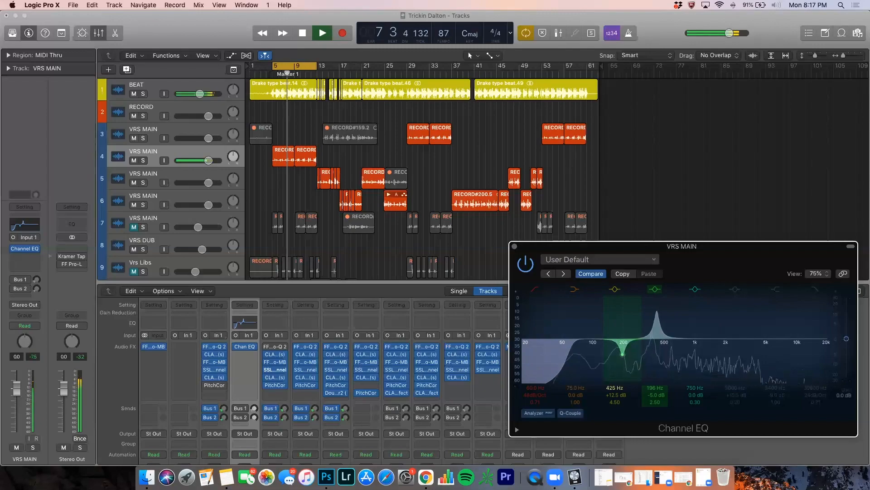
pyautogui.press('space')
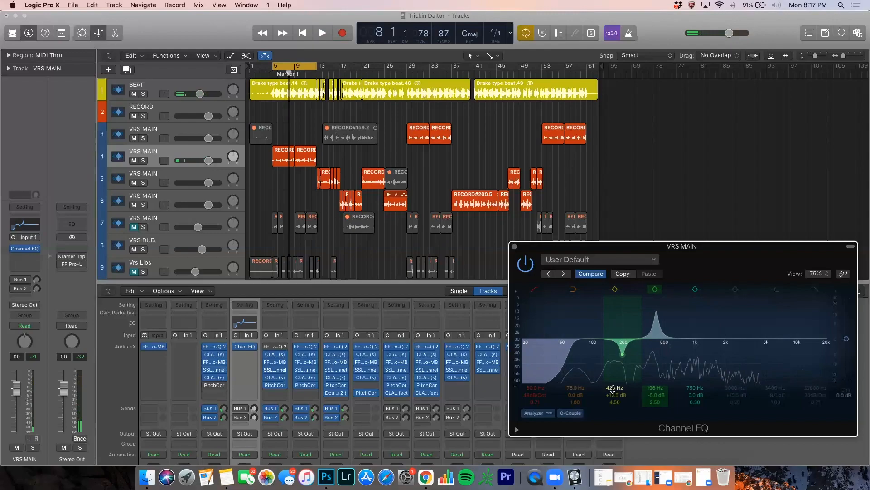
pyautogui.moveTo(611, 386); pyautogui.dragTo(611, 398)
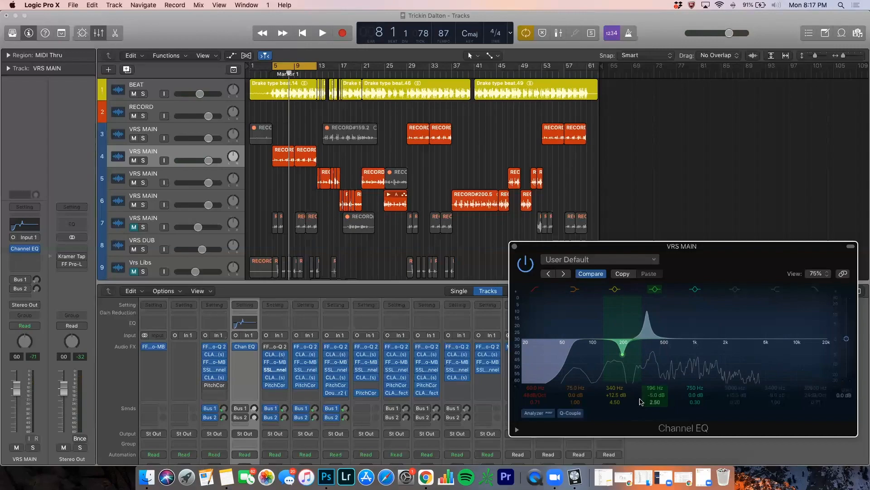
# - Turn the 340 Hz boost into a cut, trying -5 dB gain and settling on -3 dB
pyautogui.doubleClick(615, 394)
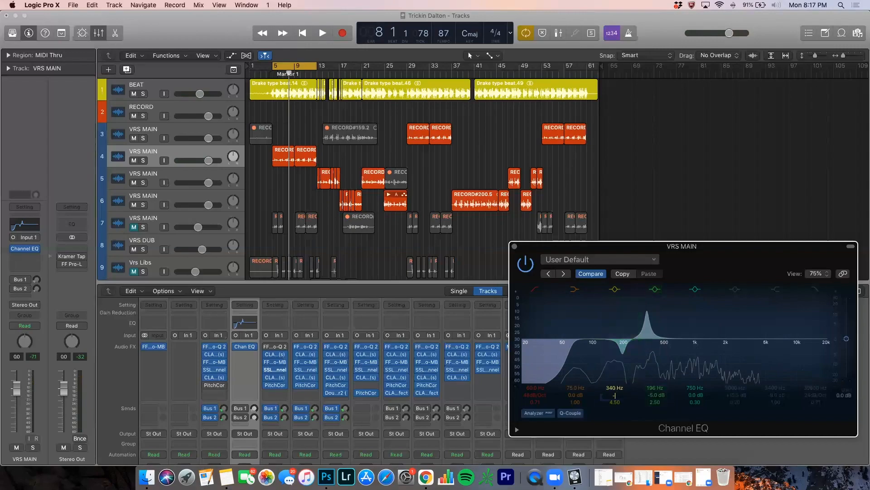
pyautogui.write('-5')
pyautogui.press('Return')
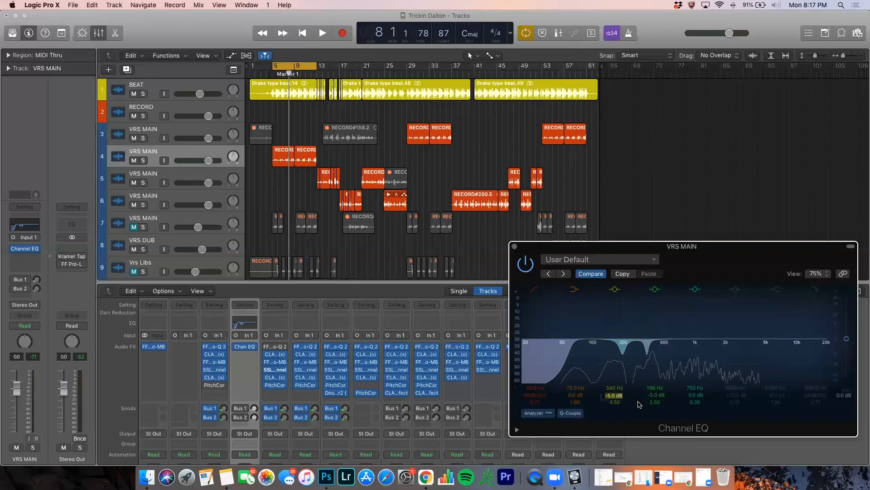
pyautogui.write('-3')
pyautogui.press('Return')
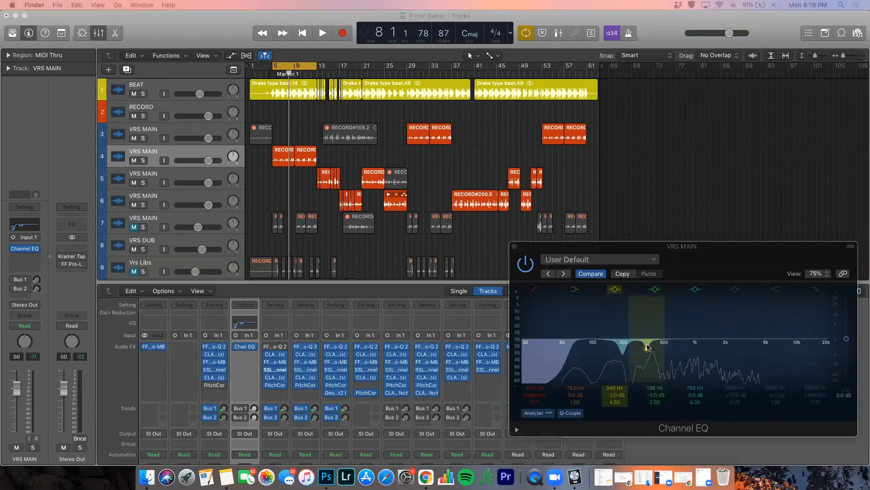
# - Widen the 340 Hz cut to a Q of 1.00 and shift it to 380 Hz, then check it in playback
pyautogui.click(617, 403)
pyautogui.moveTo(616, 403); pyautogui.dragTo(616, 424)
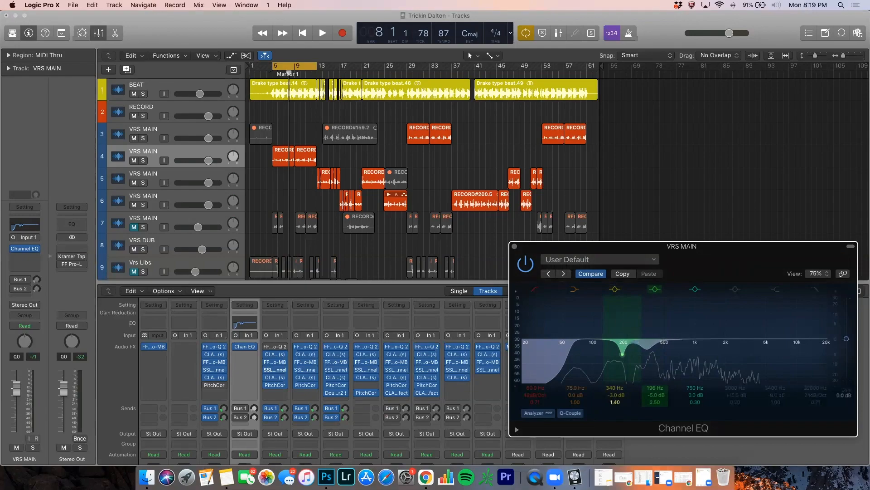
pyautogui.moveTo(616, 428); pyautogui.dragTo(617, 432)
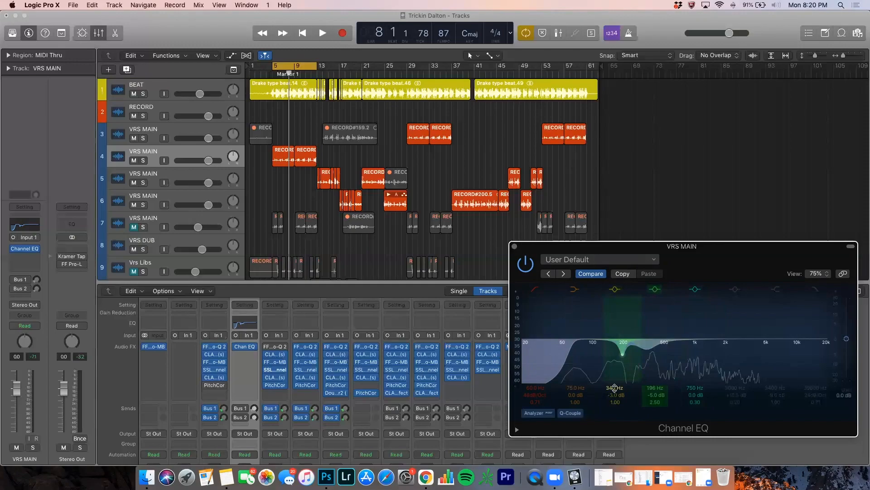
pyautogui.moveTo(614, 388); pyautogui.dragTo(615, 382)
pyautogui.press('space')
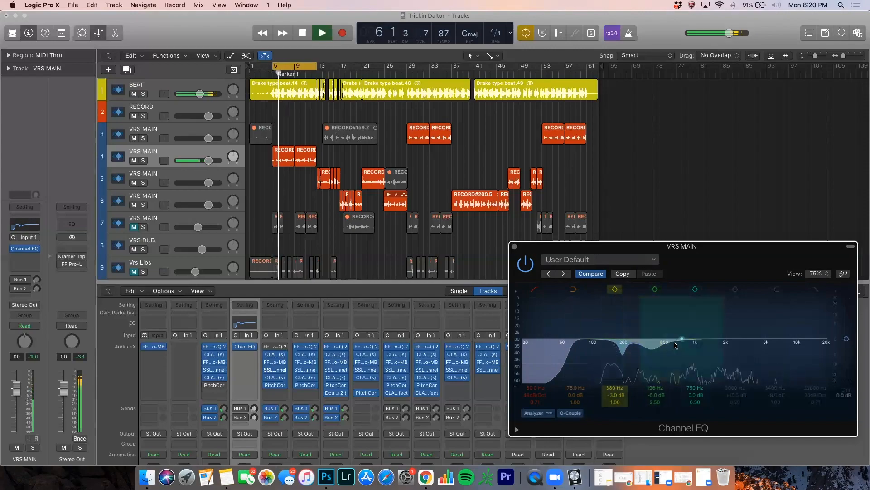
pyautogui.press('space')
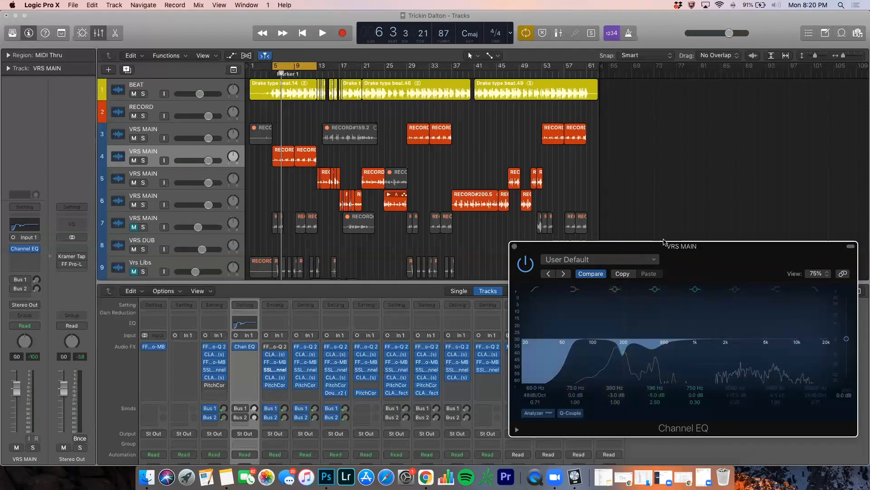
# - Try a narrow boost on the 750 Hz band with a Q of 4.50, raising it to +11 dB at 1020 Hz, and switch the band off
pyautogui.moveTo(669, 246); pyautogui.dragTo(644, 232)
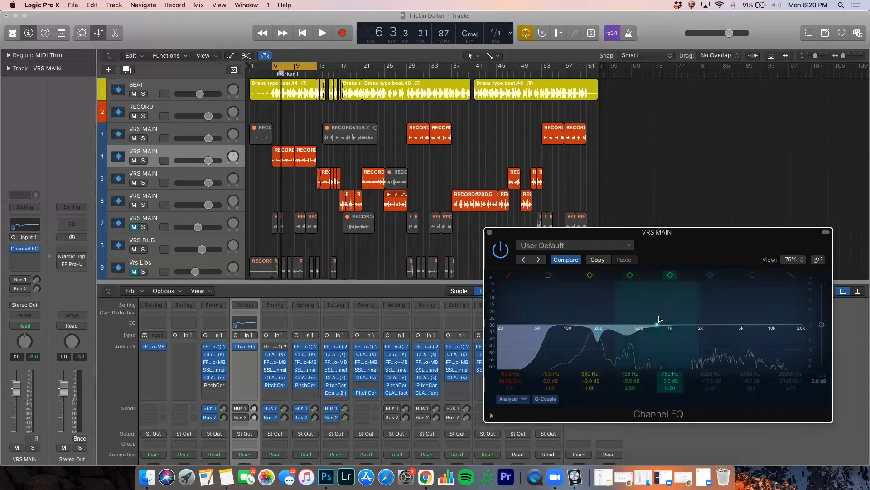
pyautogui.moveTo(657, 325); pyautogui.dragTo(665, 316)
pyautogui.moveTo(669, 388); pyautogui.dragTo(669, 368)
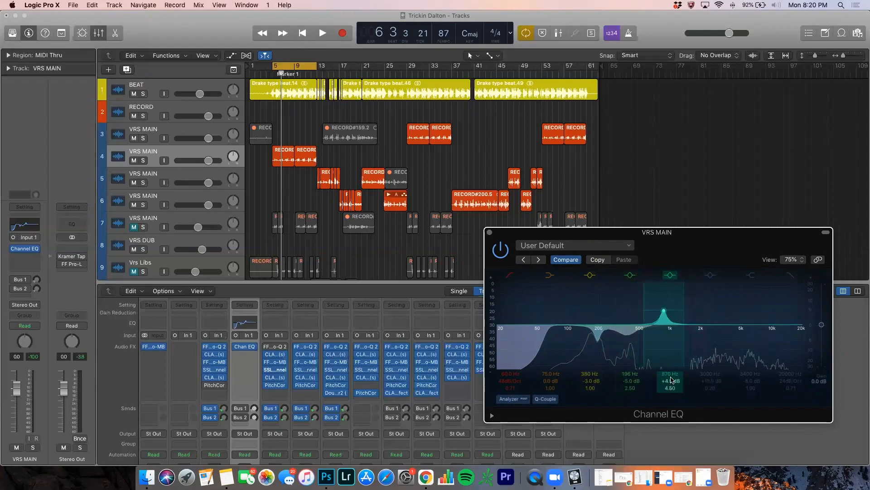
pyautogui.moveTo(663, 313); pyautogui.dragTo(671, 292)
pyautogui.click(670, 274)
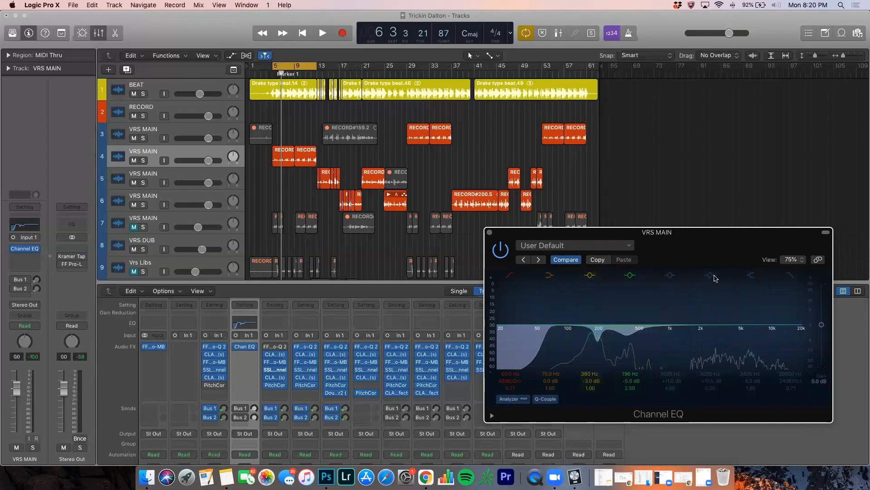
# - Switch on the high shelf and tune it by ear to a +3 dB boost at 7500 Hz, briefly trying about +10 dB
pyautogui.click(751, 276)
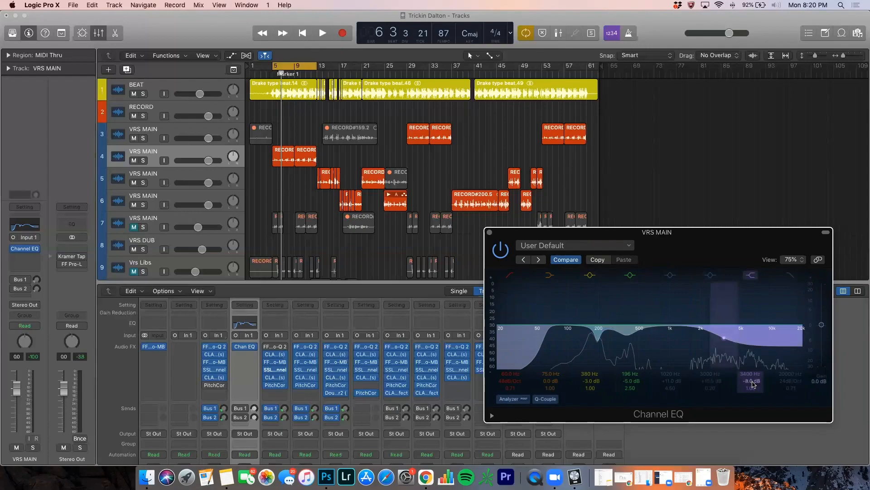
pyautogui.moveTo(753, 384); pyautogui.dragTo(755, 334)
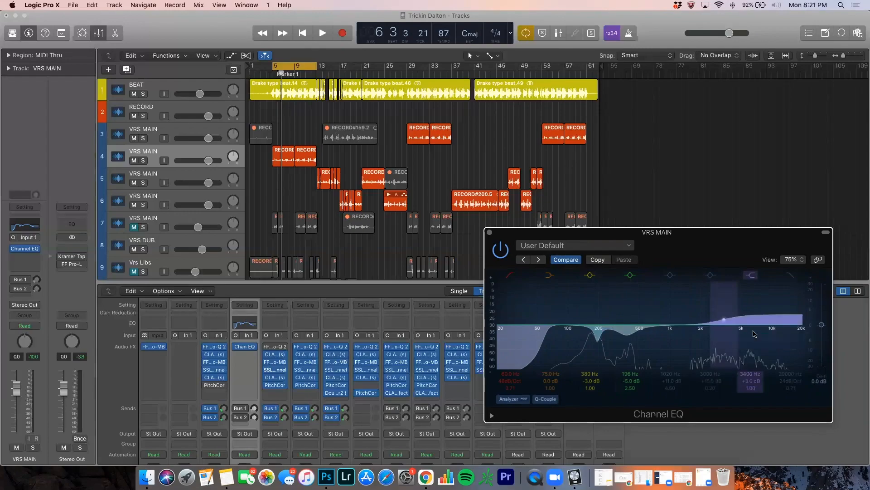
pyautogui.moveTo(730, 321); pyautogui.dragTo(759, 320)
pyautogui.press('space')
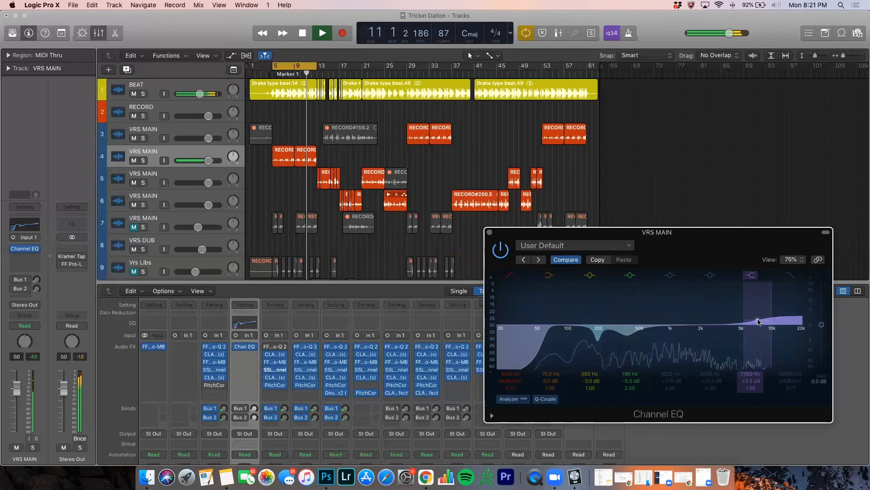
pyautogui.moveTo(759, 322); pyautogui.dragTo(759, 319)
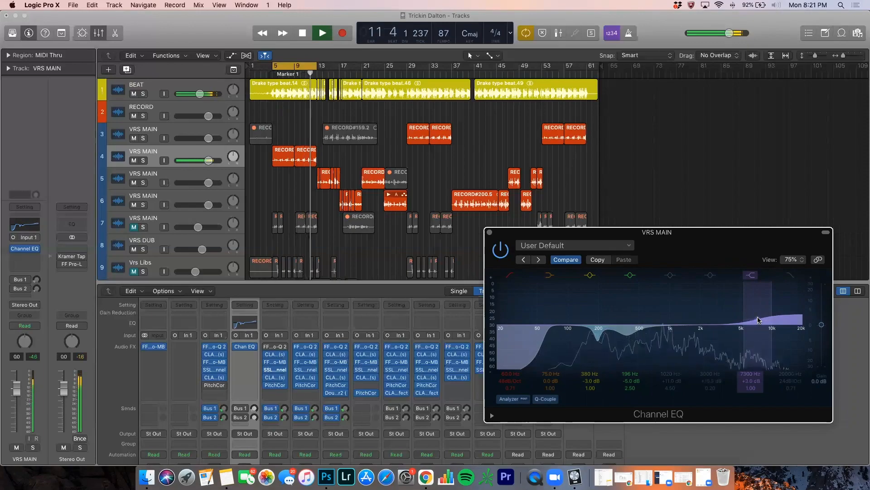
pyautogui.press('space')
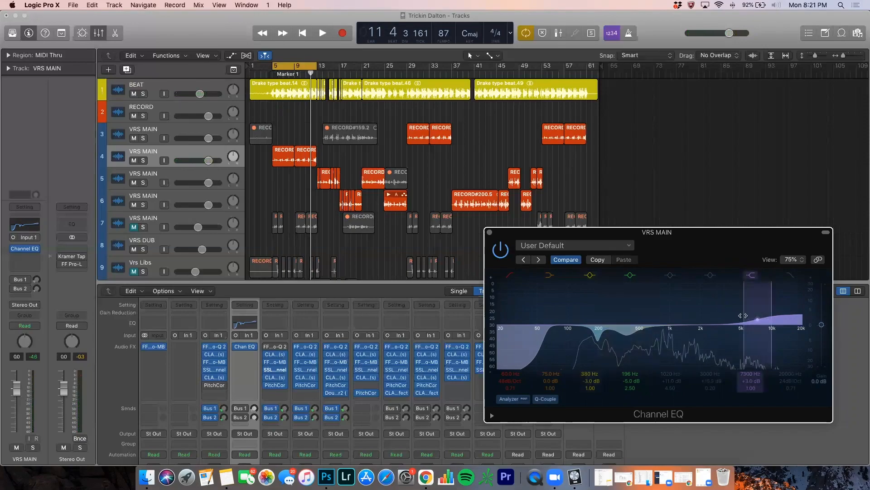
pyautogui.moveTo(756, 321); pyautogui.dragTo(758, 297)
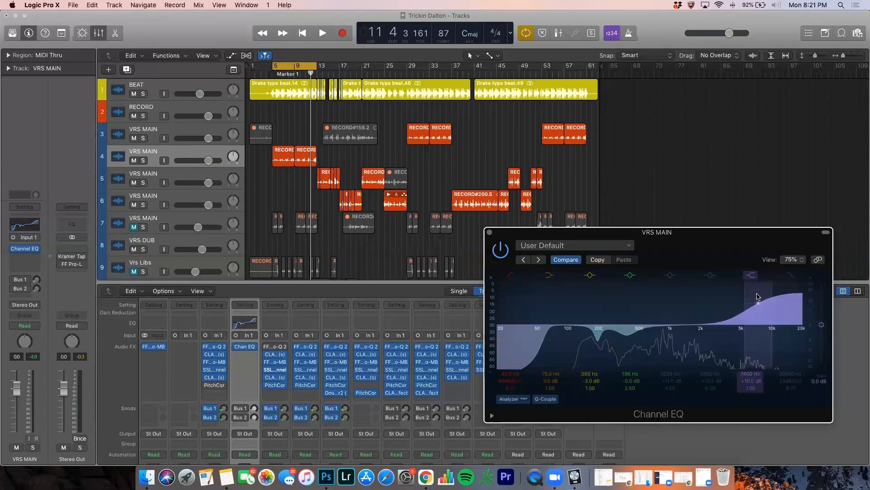
pyautogui.moveTo(757, 297); pyautogui.dragTo(758, 321)
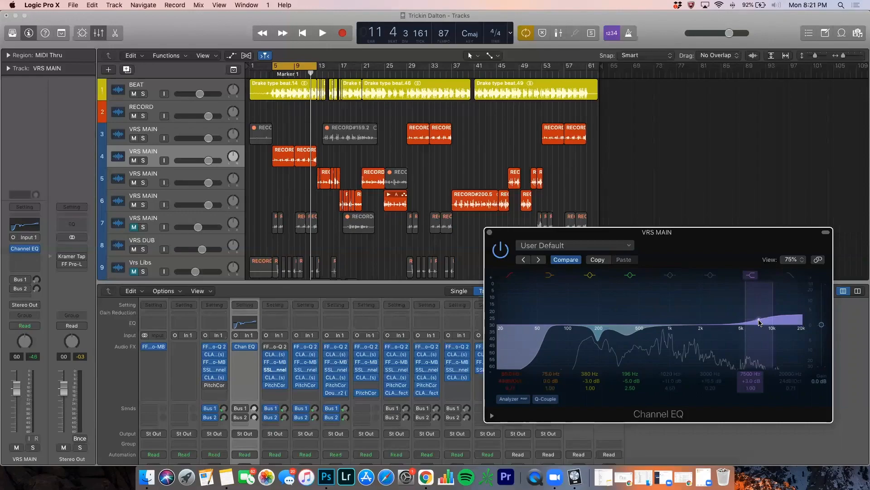
# - Compare the vocal with the 7500 Hz high shelf off and on during playback, leaving the shelf on
pyautogui.click(753, 276)
pyautogui.press('space')
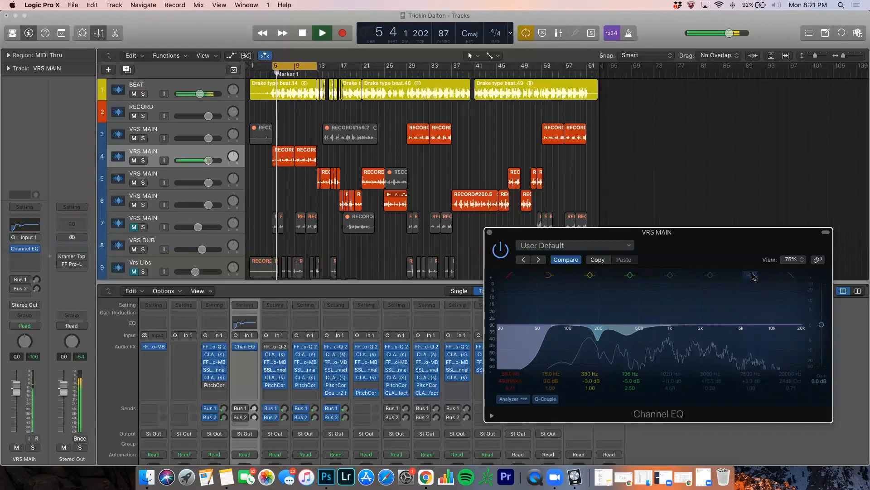
pyautogui.click(752, 277)
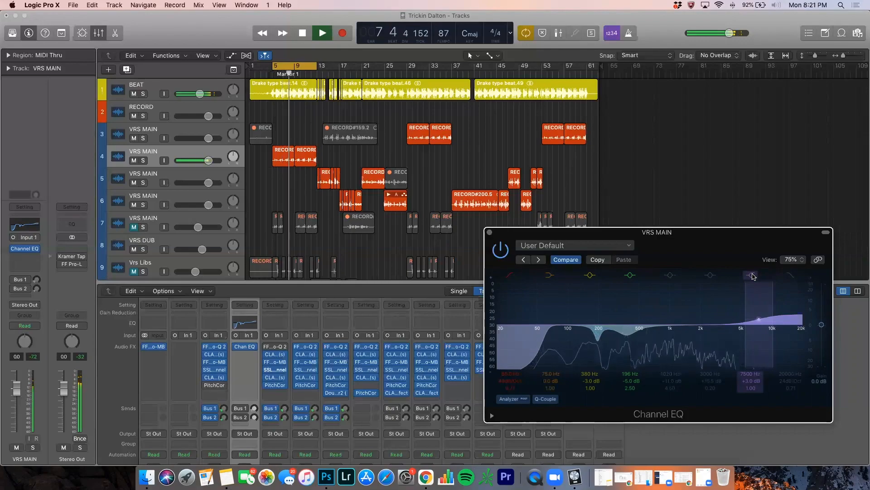
pyautogui.click(752, 276)
pyautogui.press('space')
pyautogui.click(752, 276)
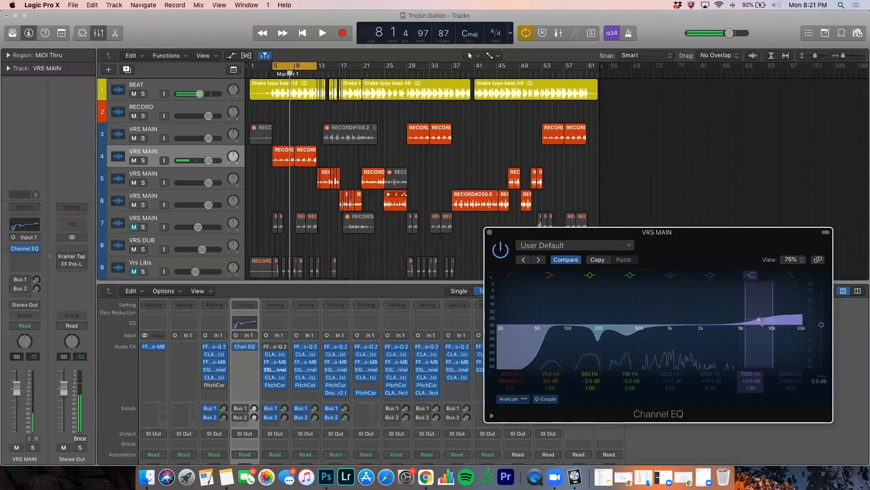
# - Set the 7500 Hz high shelf's gain to +2 dB, briefly trying a stronger boost and returning to +2 dB
pyautogui.doubleClick(749, 381)
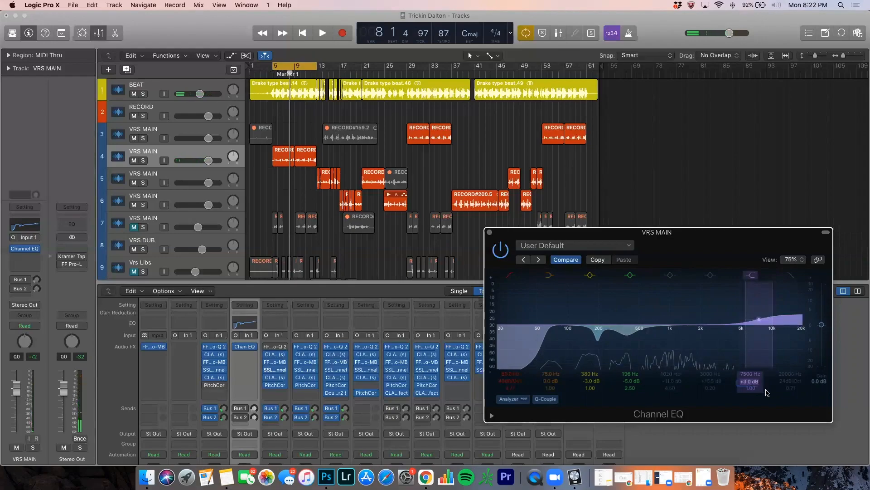
pyautogui.write('2')
pyautogui.press('Return')
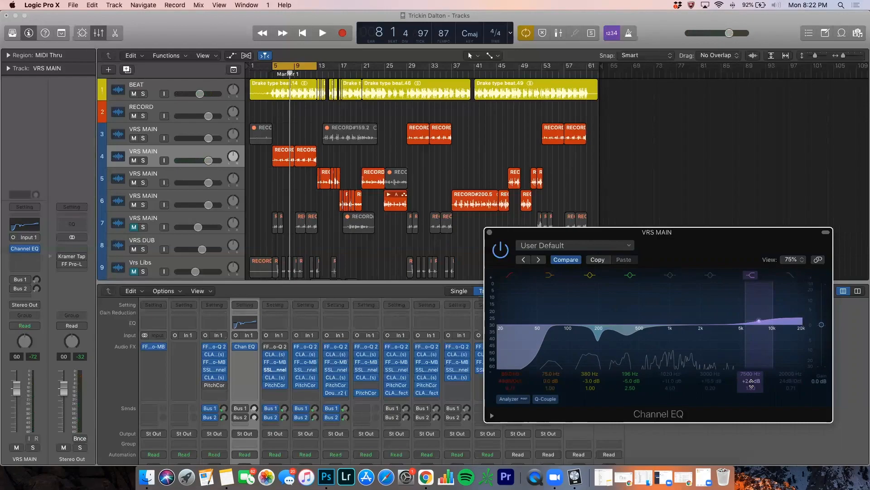
pyautogui.doubleClick(751, 381)
pyautogui.moveTo(750, 380); pyautogui.dragTo(750, 368)
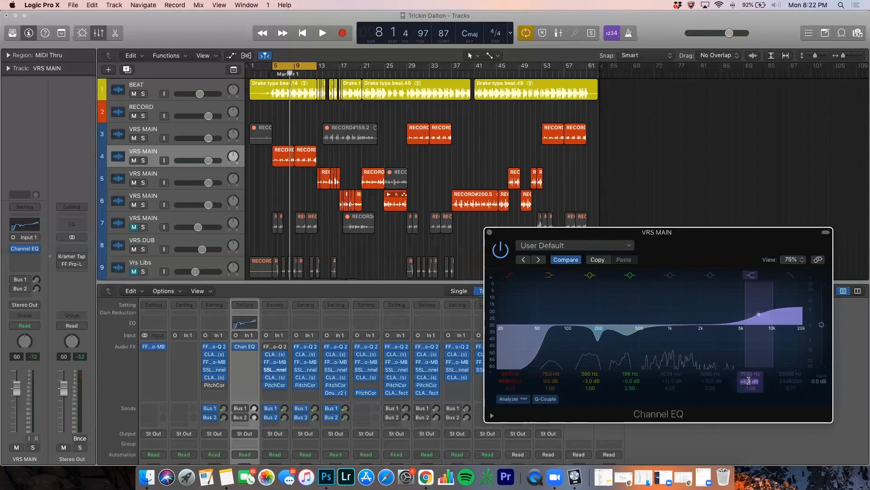
pyautogui.moveTo(757, 386); pyautogui.dragTo(757, 400)
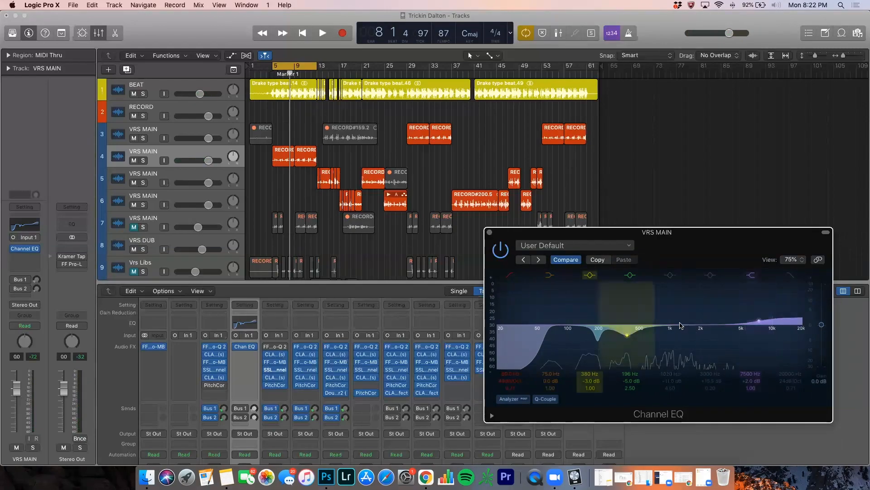
pyautogui.moveTo(710, 326); pyautogui.dragTo(718, 293)
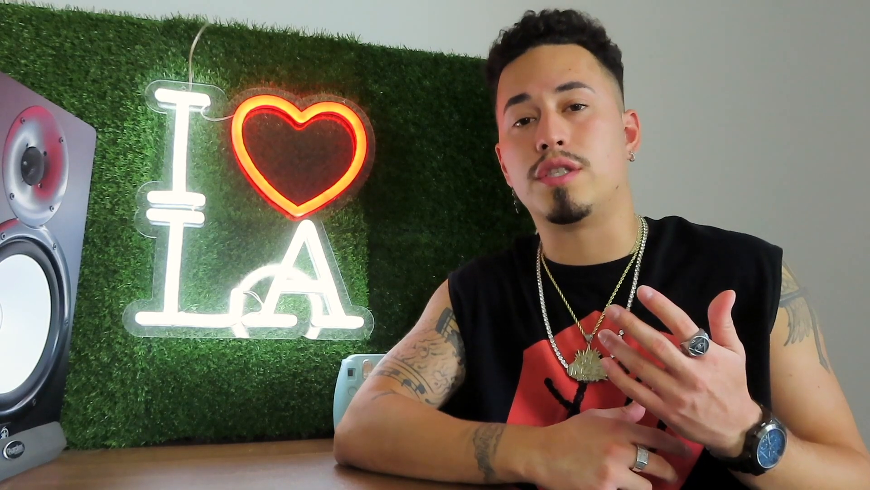